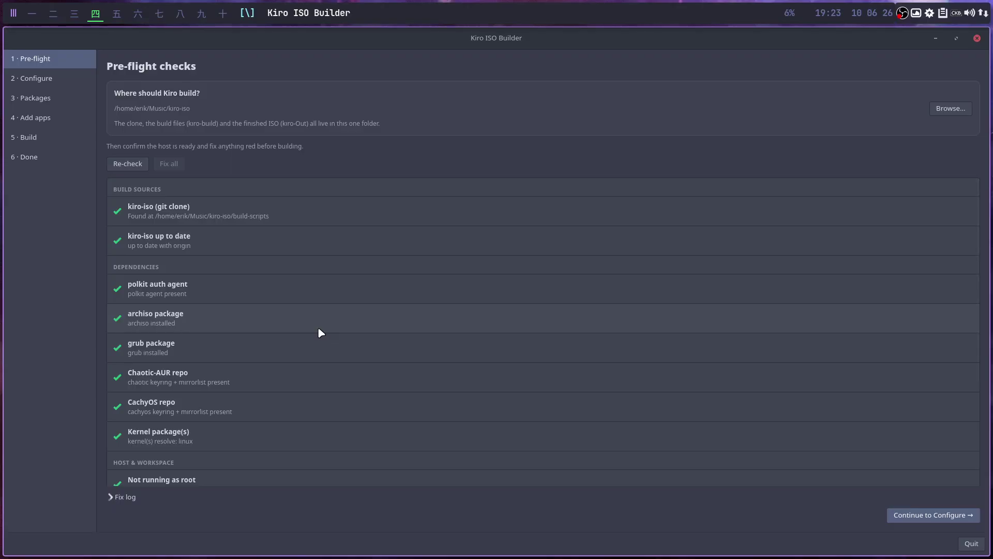
Choose linux-lts as the first kernel, replacing gnome with budgie and ohmychadwm with chadwm.
left_click(51, 78)
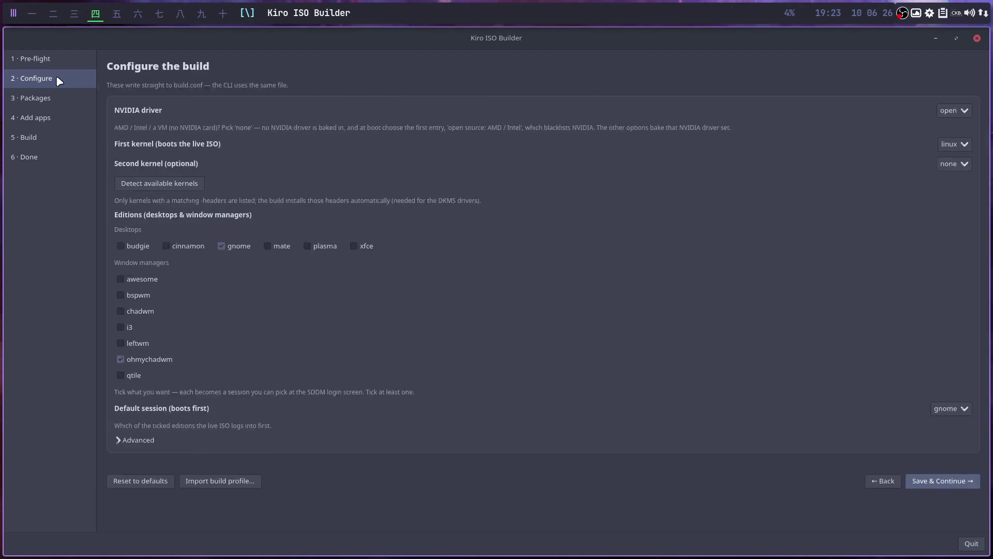
left_click(965, 144)
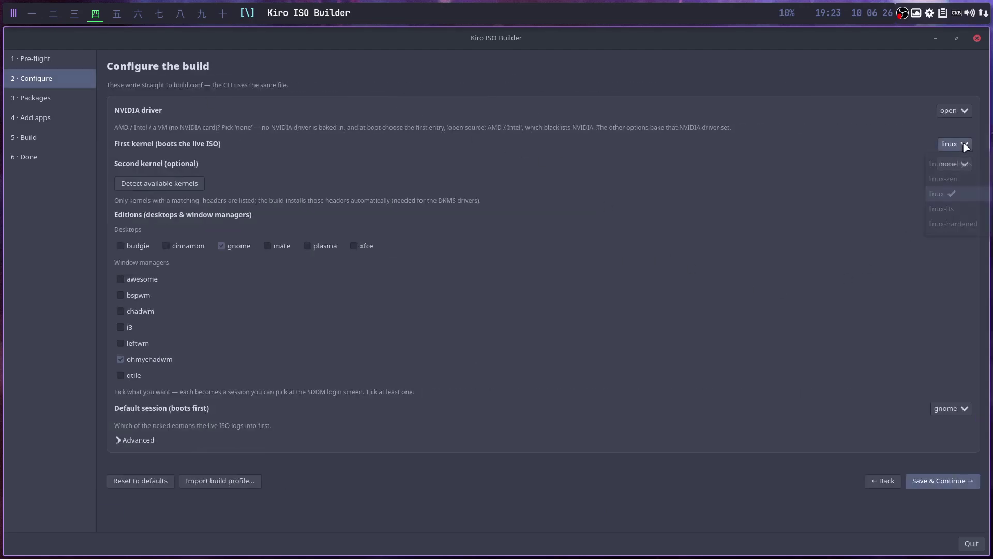
left_click(954, 208)
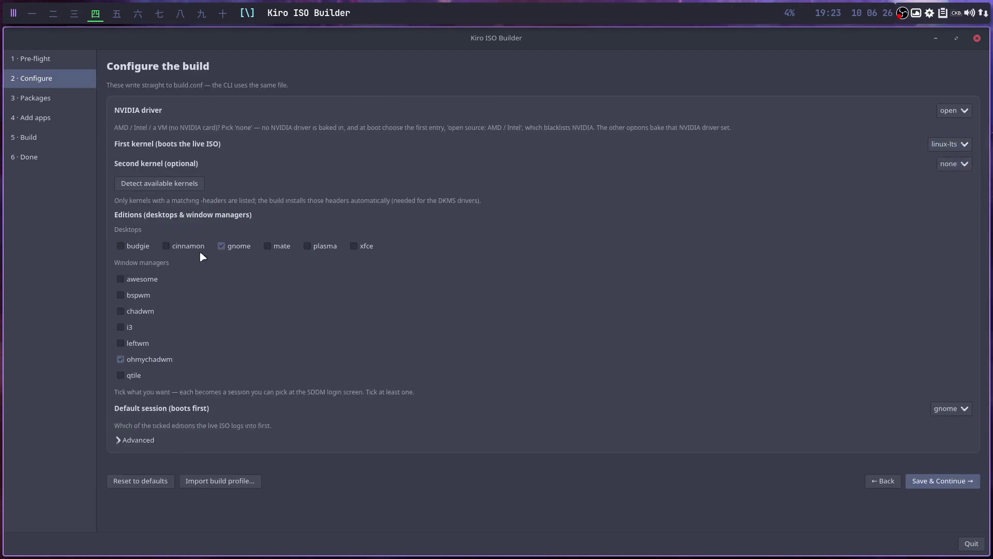
left_click(223, 246)
left_click(123, 246)
left_click(120, 359)
left_click(121, 311)
Keep budgie as the default session and save the configuration.
left_click(964, 409)
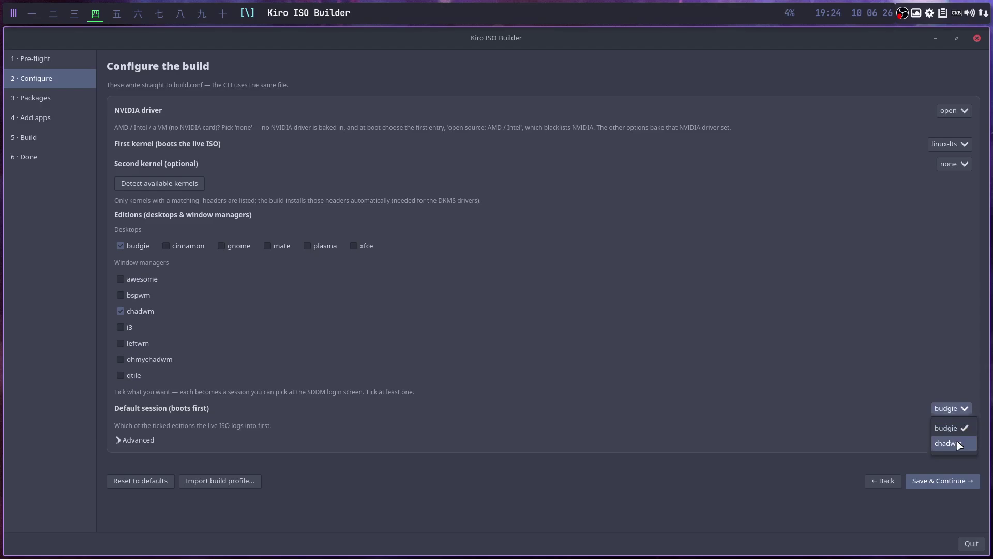
left_click(956, 429)
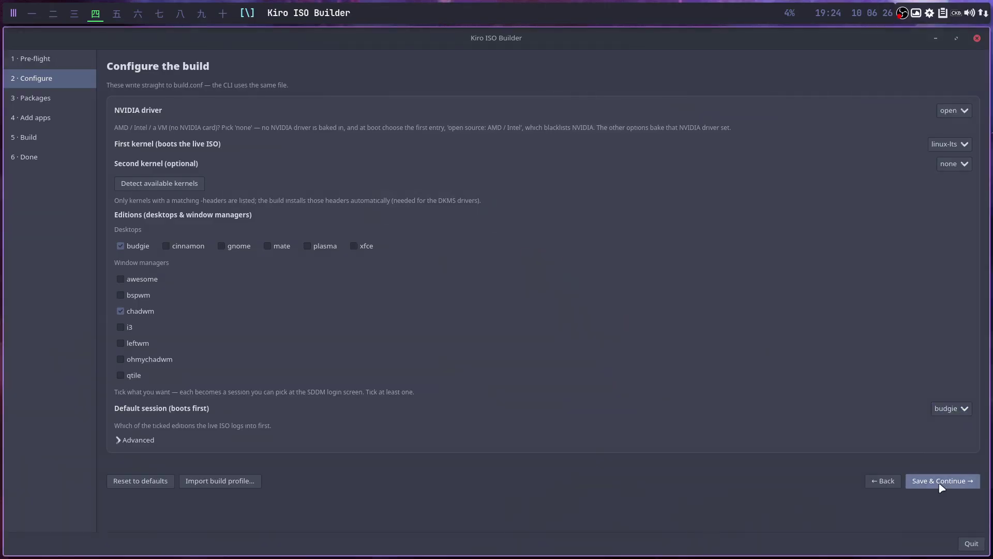
left_click(120, 246)
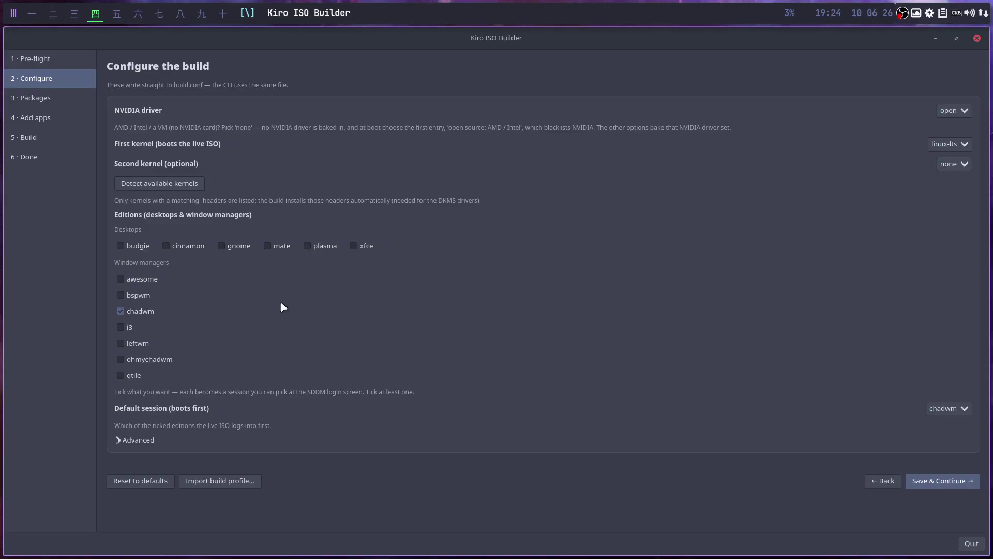
left_click(120, 246)
left_click(959, 481)
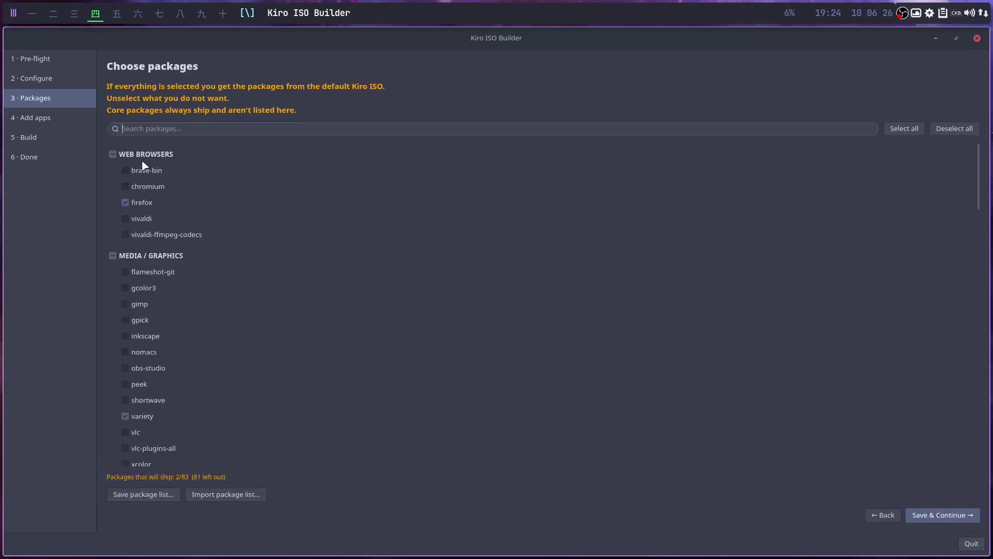
Tick meld in the package list and LibreOffice in the extra apps, saving each page.
scroll(301, 356, "down", 5)
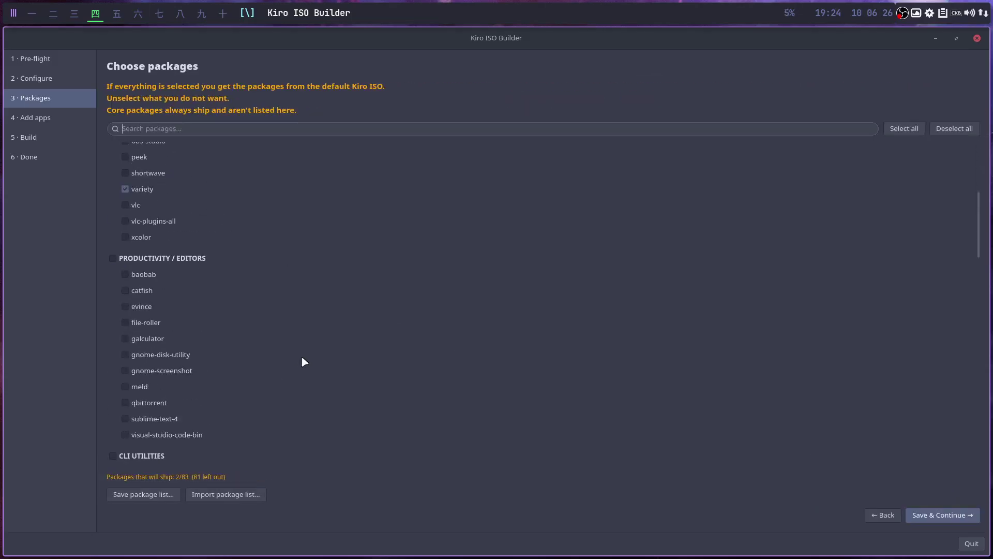
left_click(125, 349)
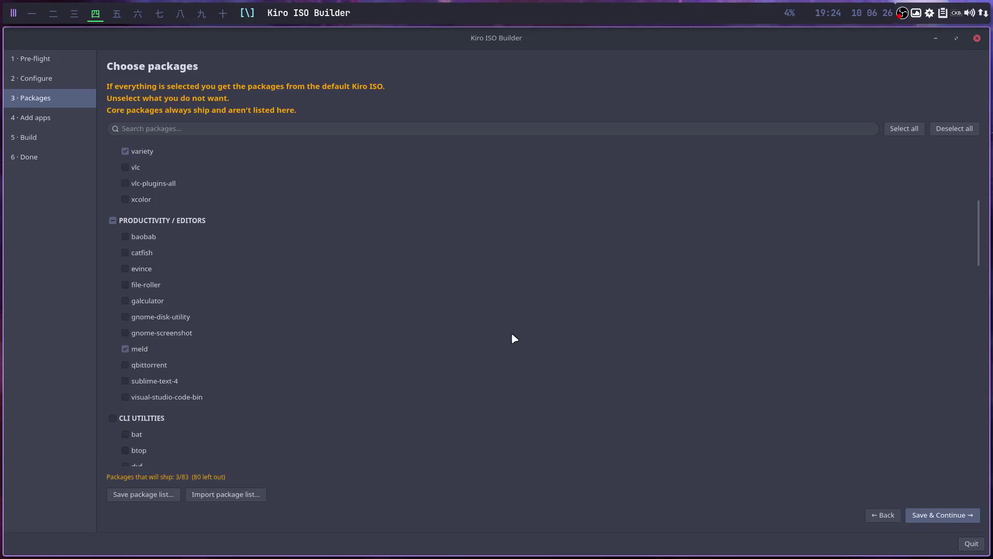
scroll(511, 334, "down", 5)
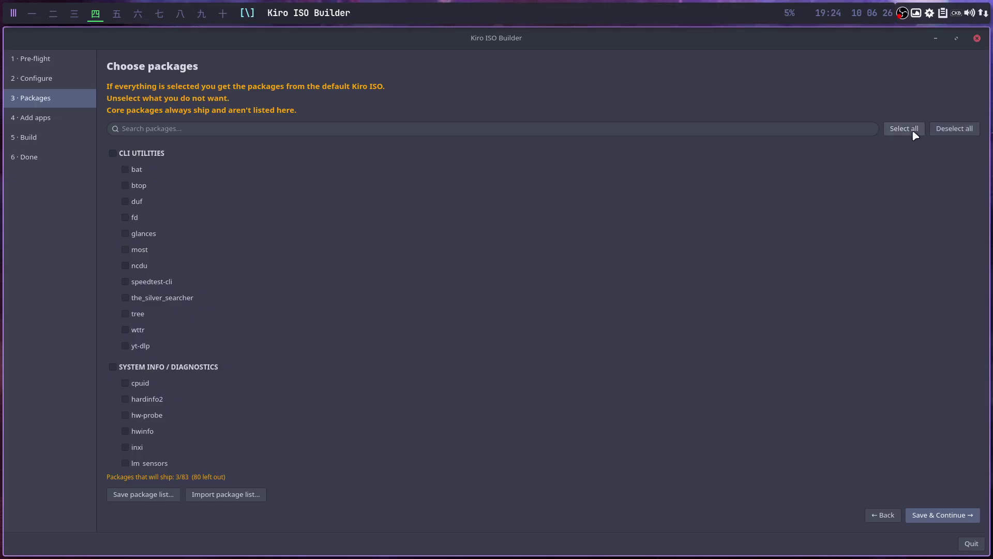
left_click(216, 129)
left_click(938, 515)
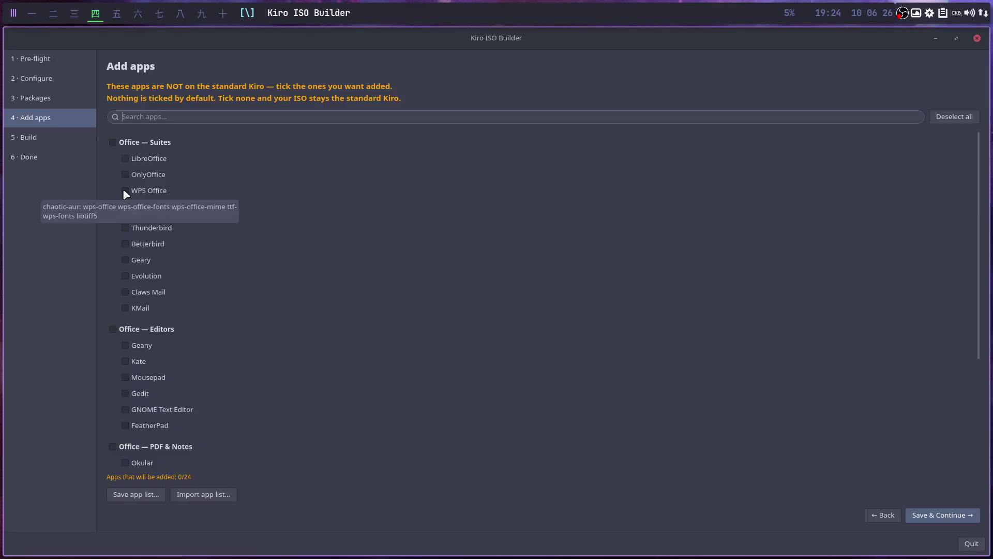
left_click(124, 158)
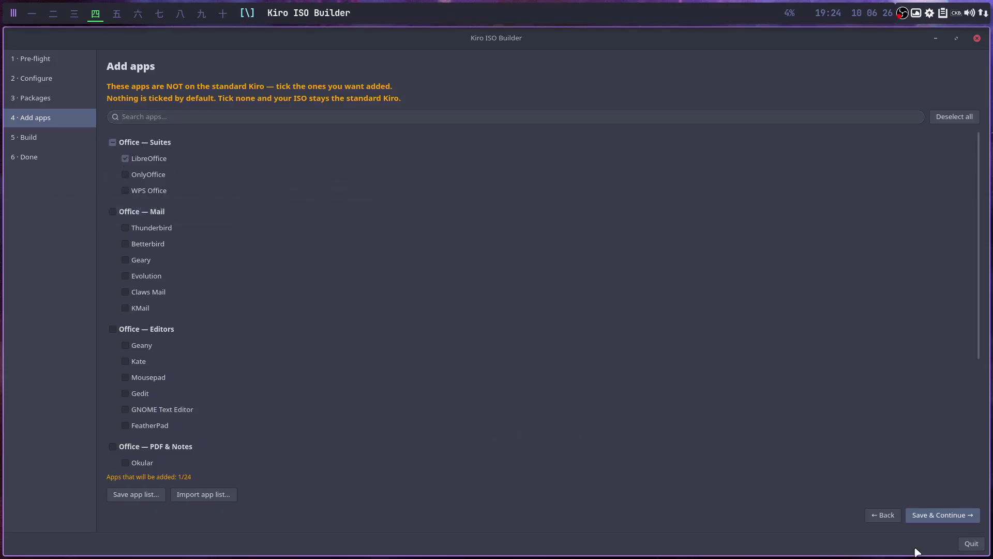
left_click(952, 517)
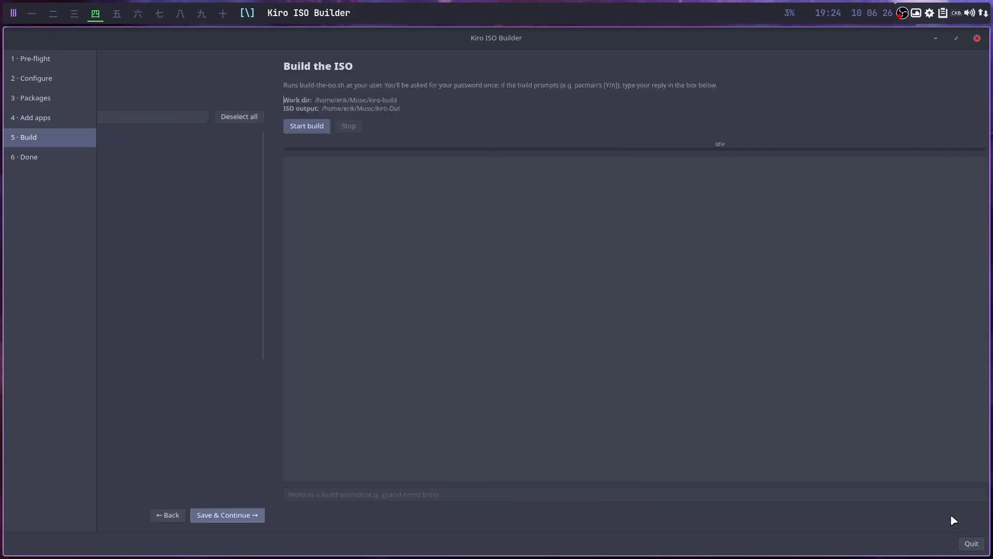
Start the ISO build and authorise it with the sudo password, then close the builder and VirtualBox Manager.
left_click(136, 128)
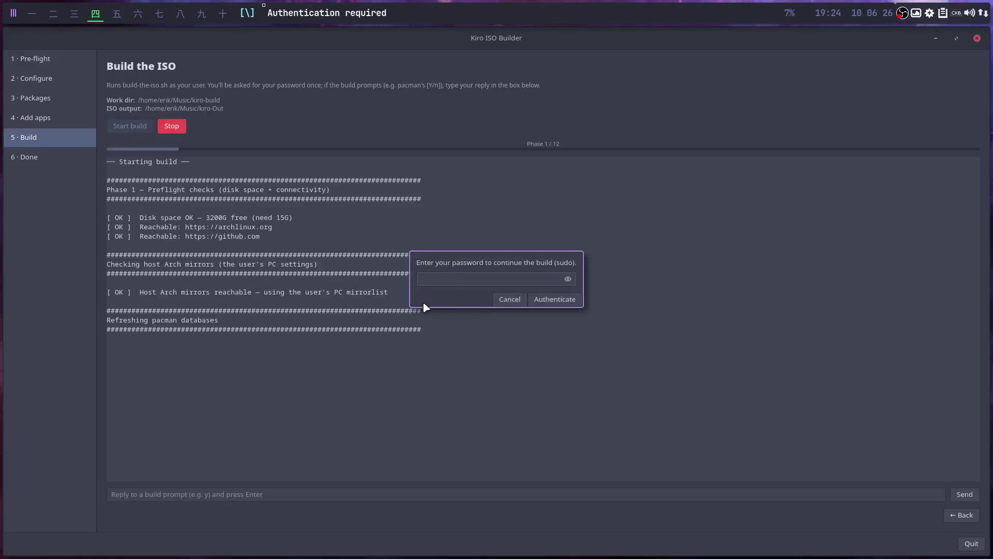
type("******")
key("Return")
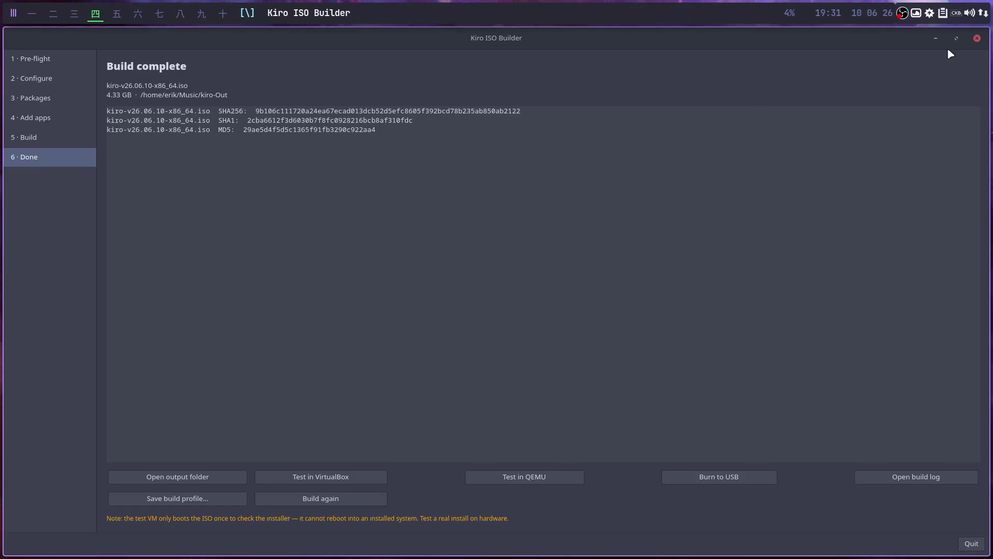
left_click(977, 39)
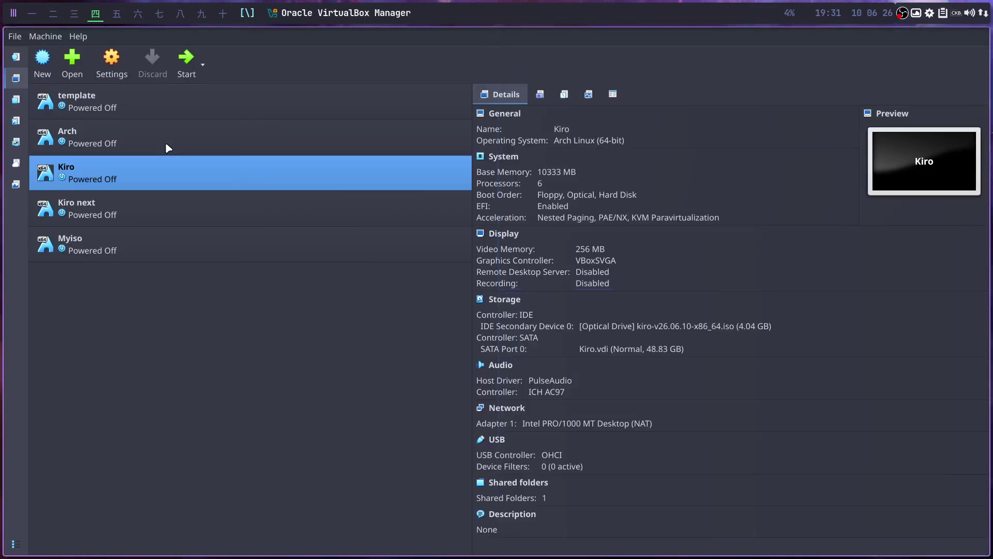
key("ctrl+q")
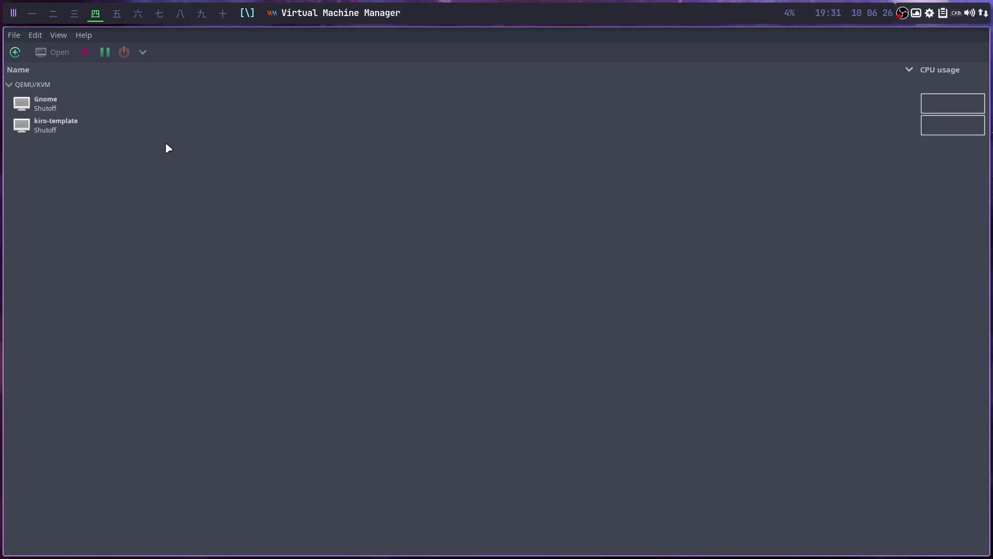
Open the Gnome VM's hardware details and rename it to Budgie.
left_click(74, 111)
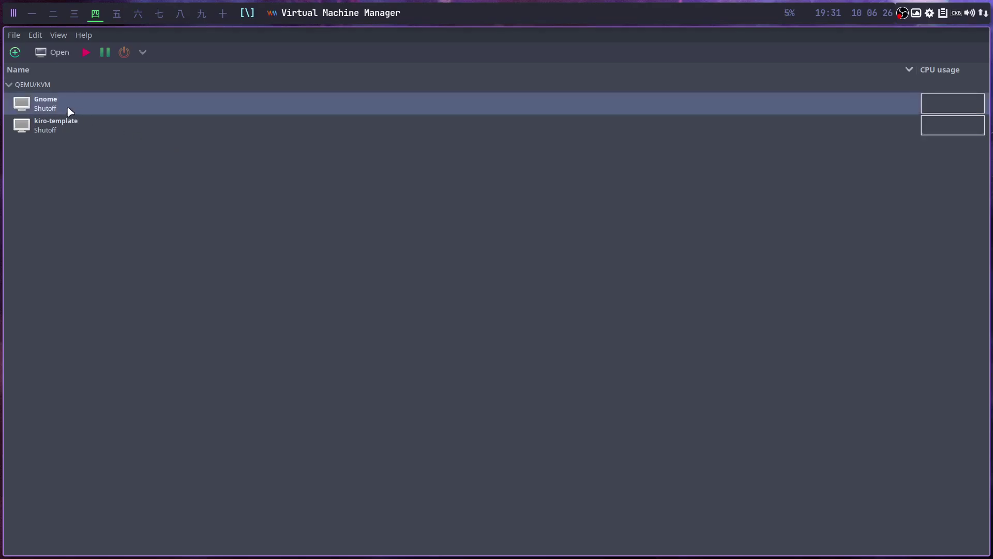
double_click(68, 105)
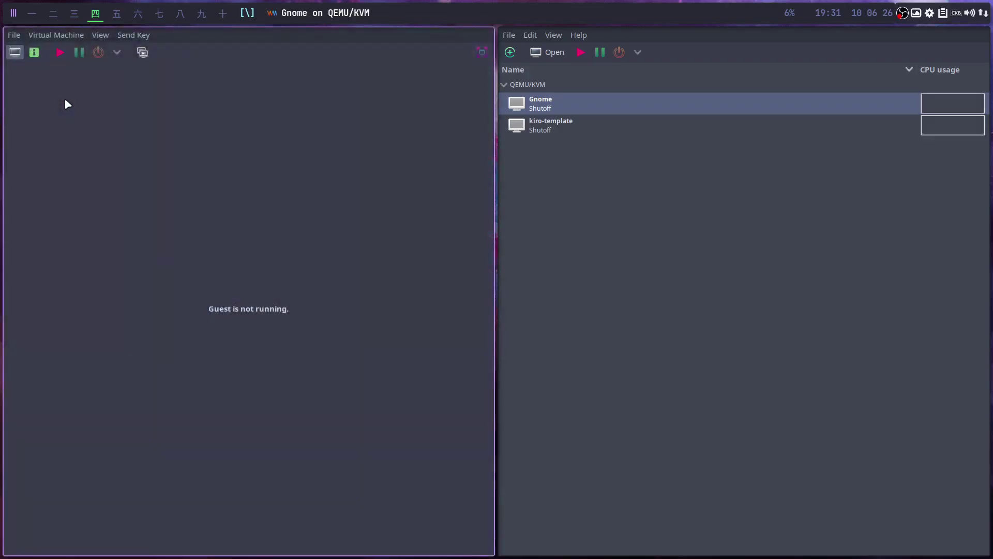
left_click(100, 34)
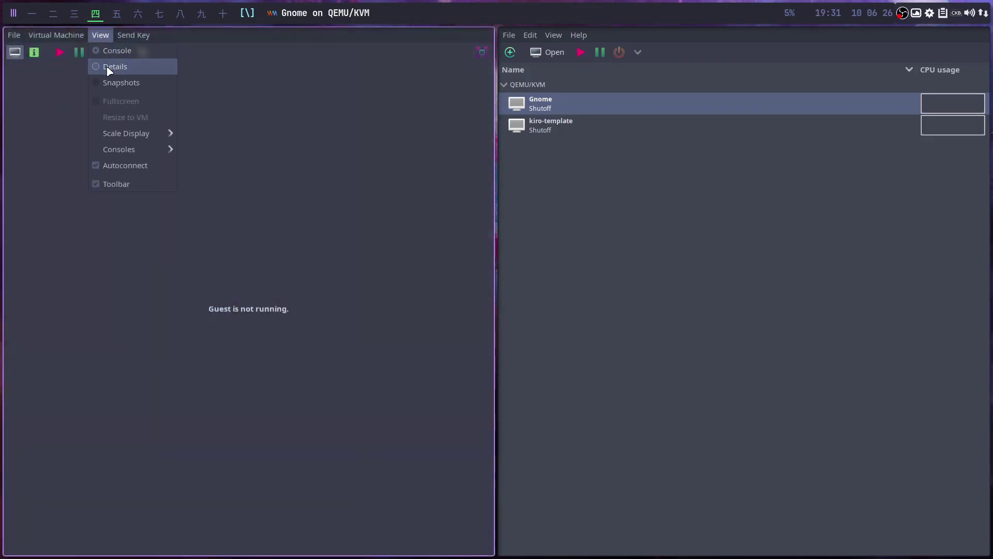
left_click(107, 66)
left_click_drag(225, 107, 152, 105)
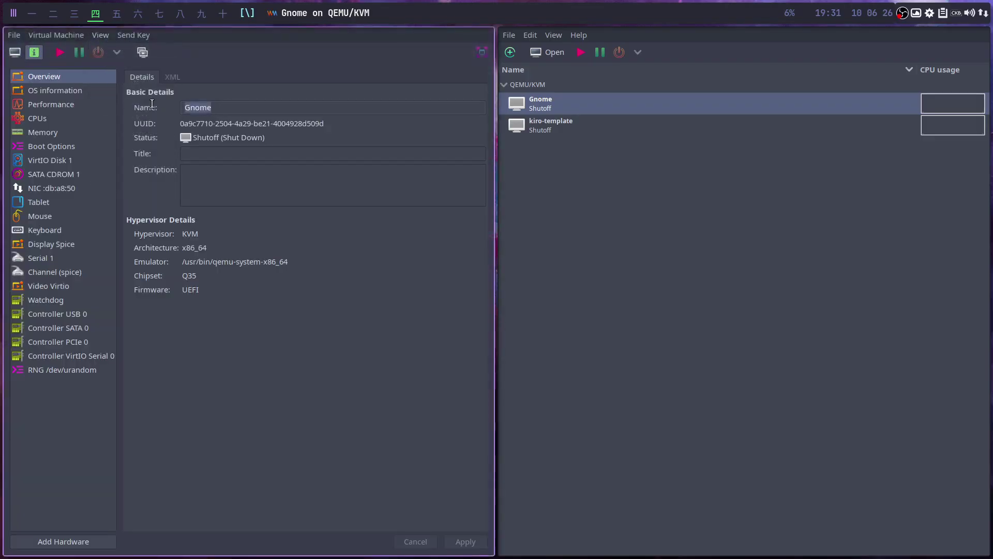
type("Bu")
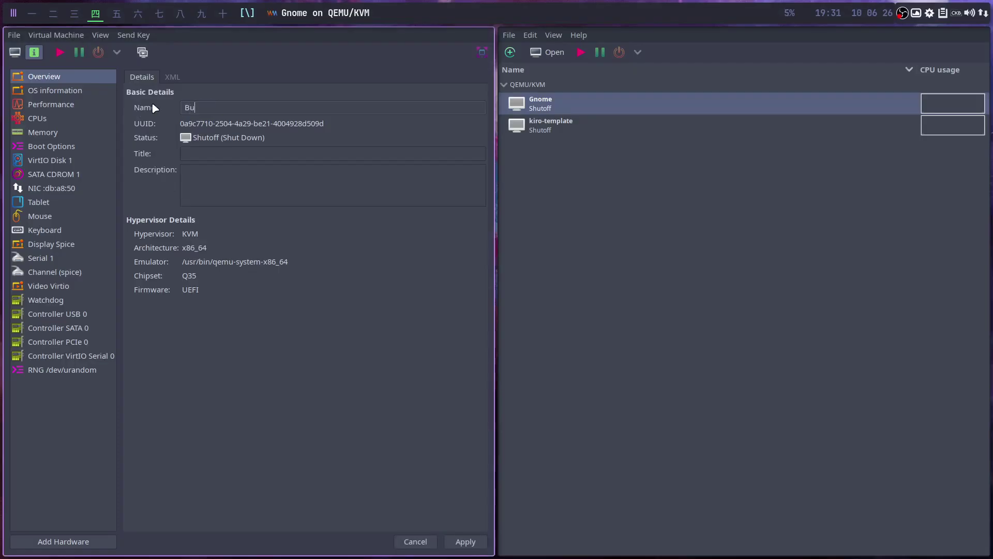
type("dgie")
left_click(464, 543)
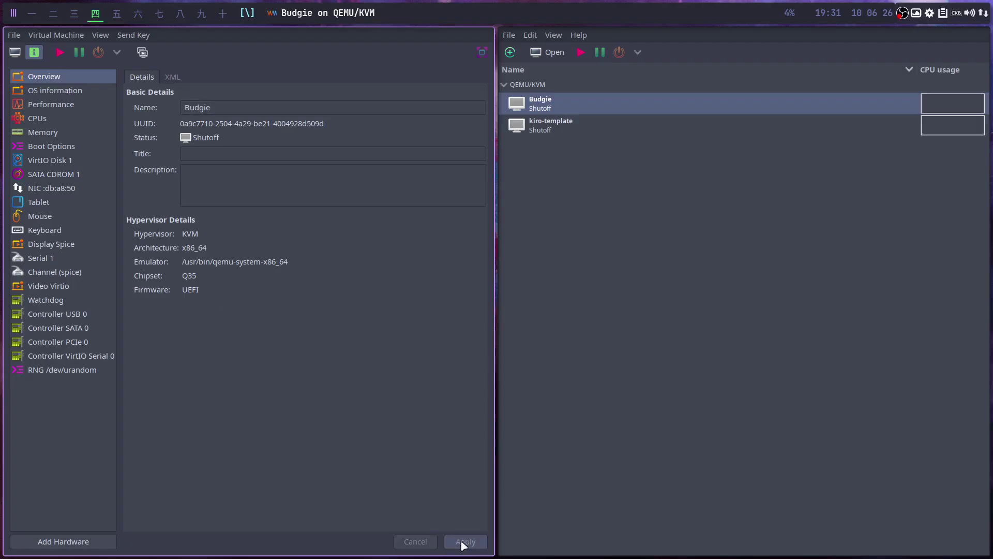
Check the boot options and SATA CDROM 1 ISO, then run the VM.
left_click(68, 150)
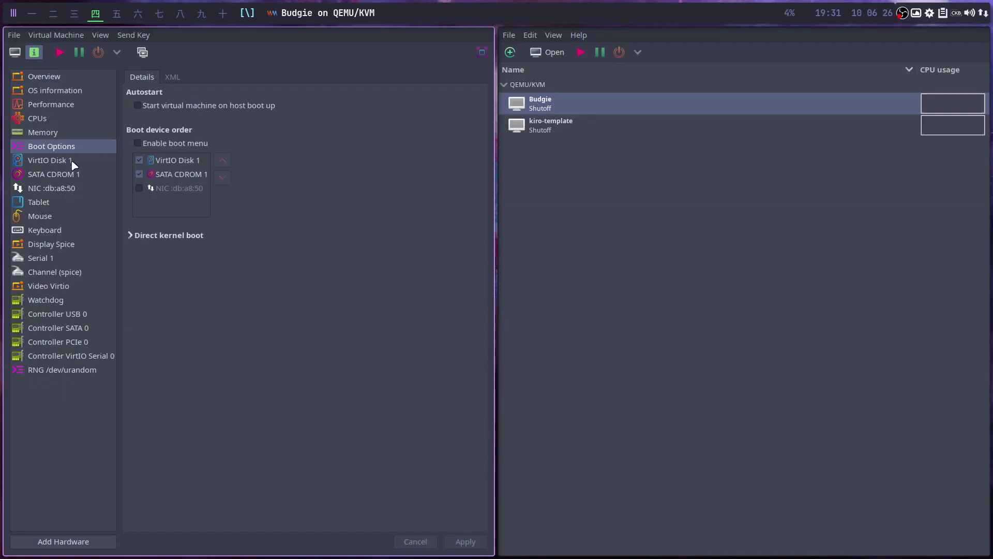
left_click(73, 176)
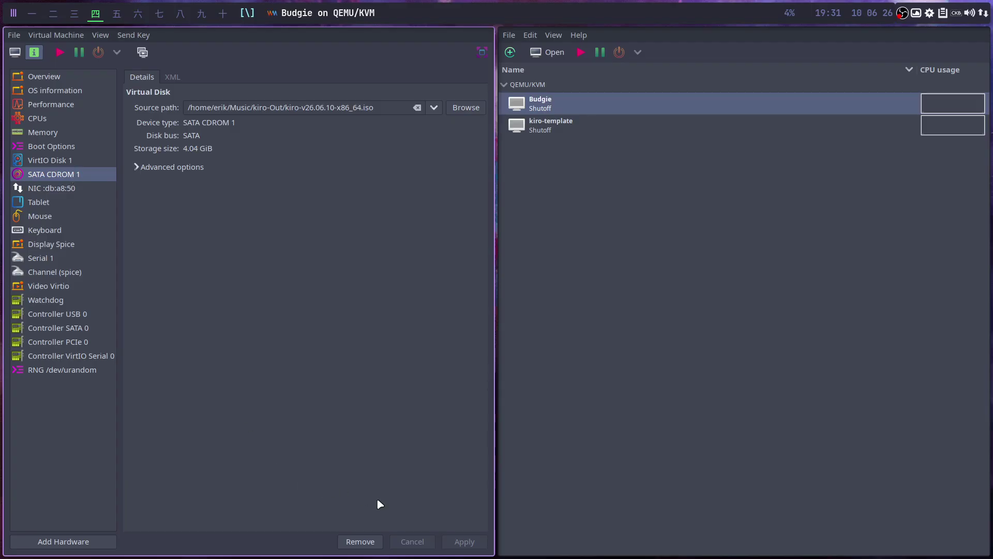
left_click(61, 53)
left_click(101, 35)
Boot the Budgie VM from the QEMU DVD-ROM and let its console fill the screen.
left_click(118, 53)
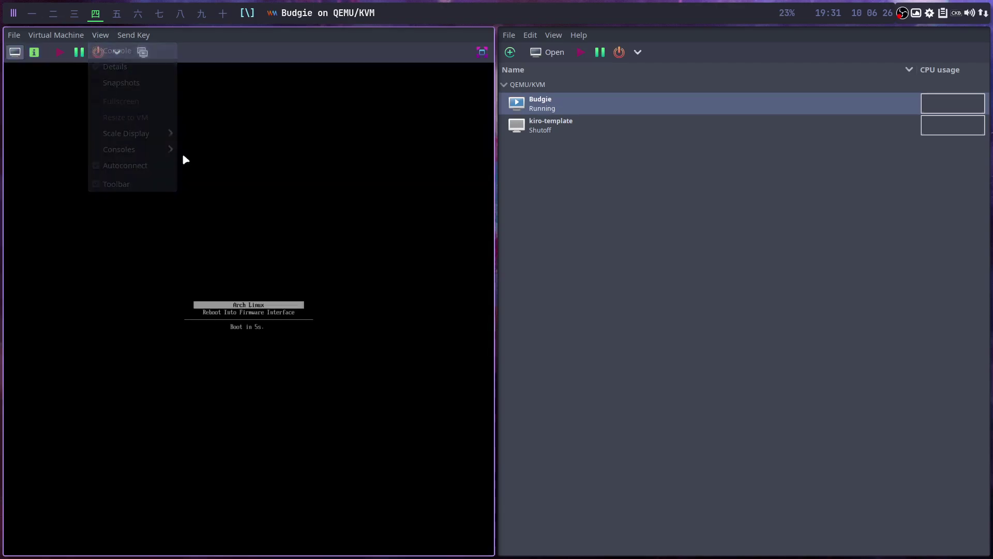
key("Return")
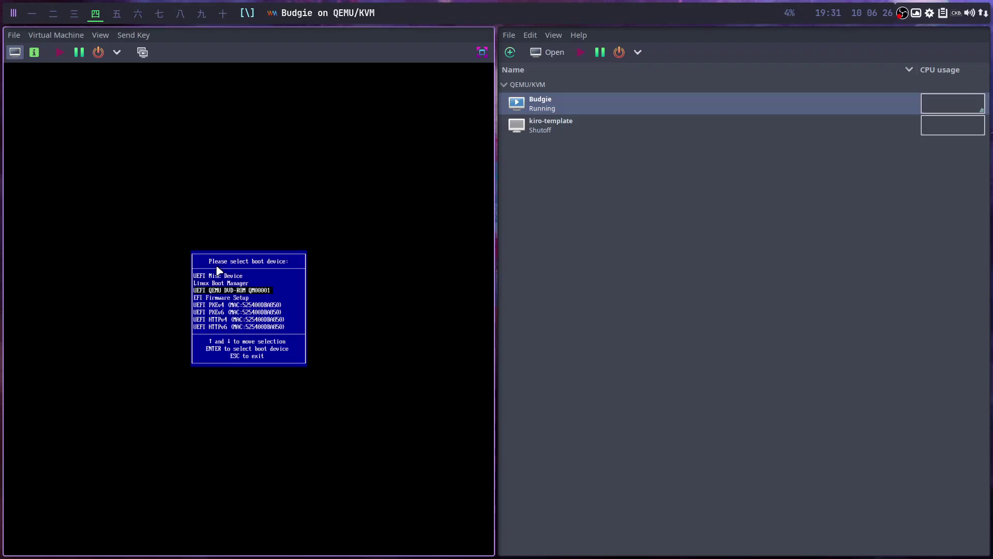
key("Return")
key("Return")
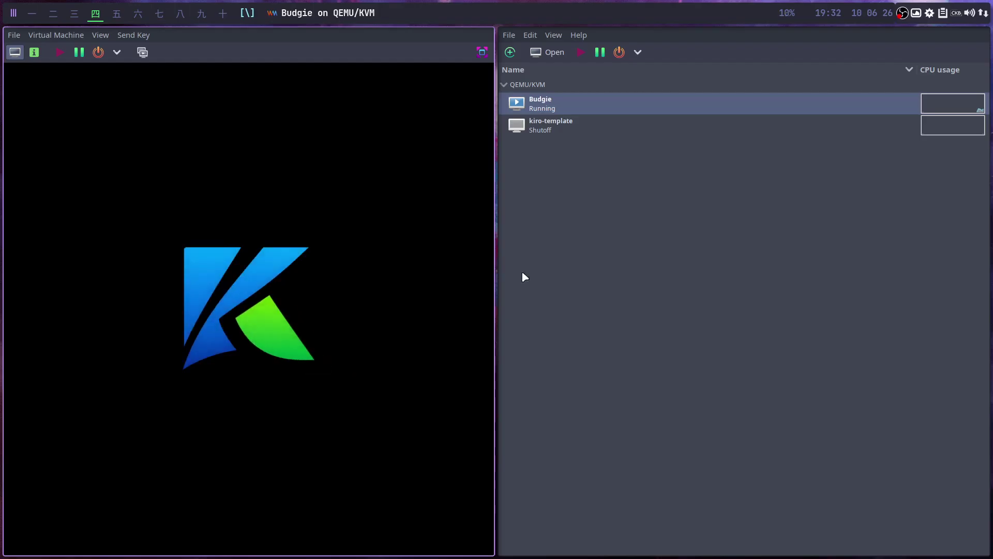
key("super+q")
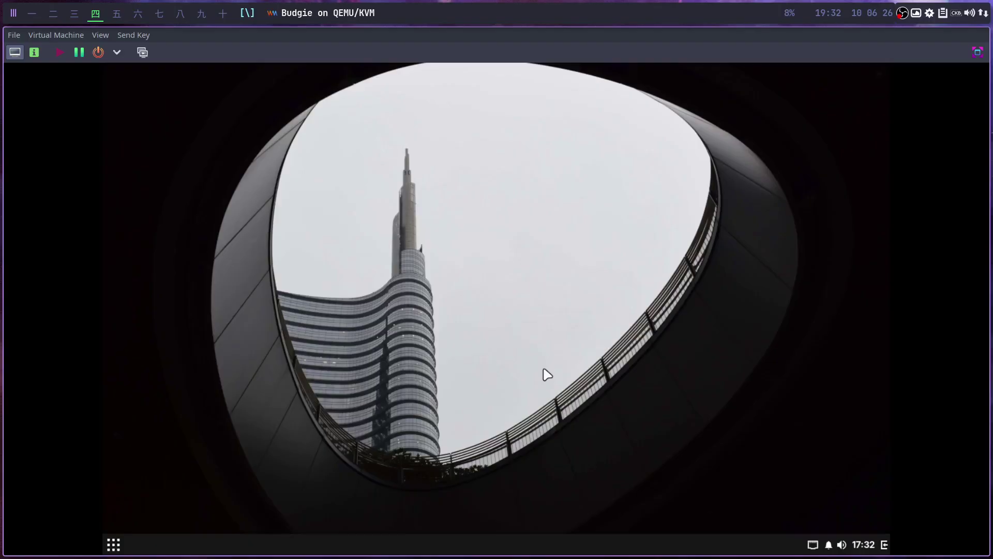
Search 'ins' in the Budgie app menu and launch the Calamares Tweak Tool.
left_click(113, 548)
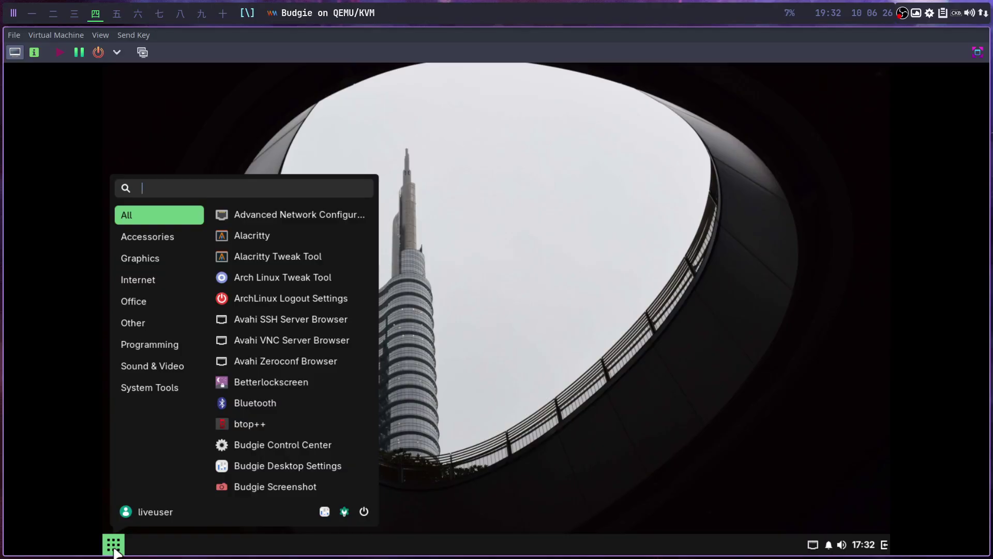
left_click(647, 266)
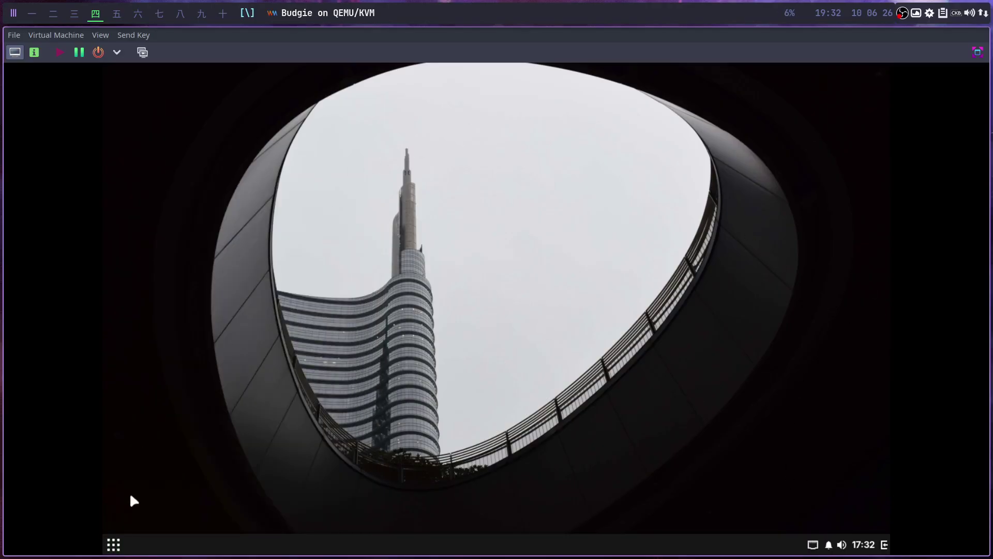
left_click(112, 547)
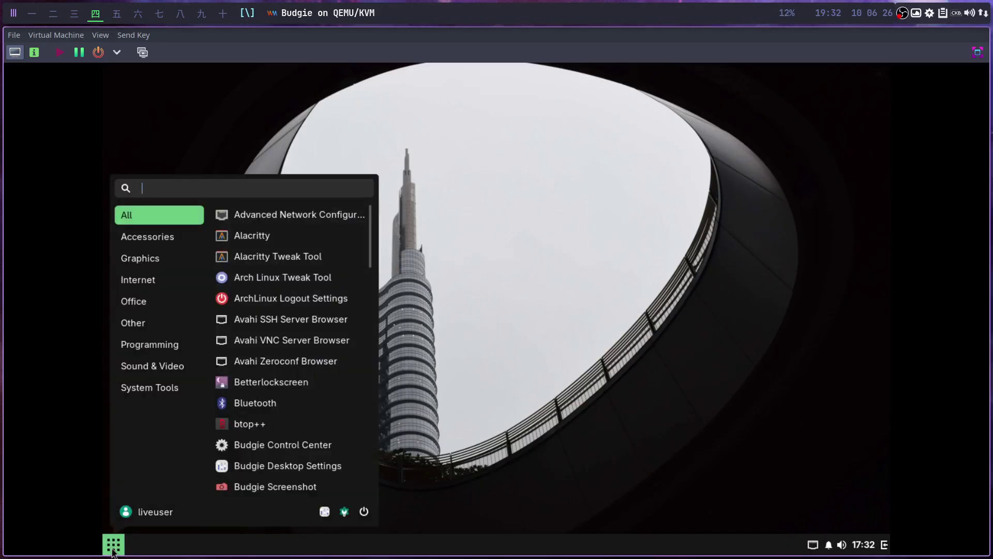
type("ins")
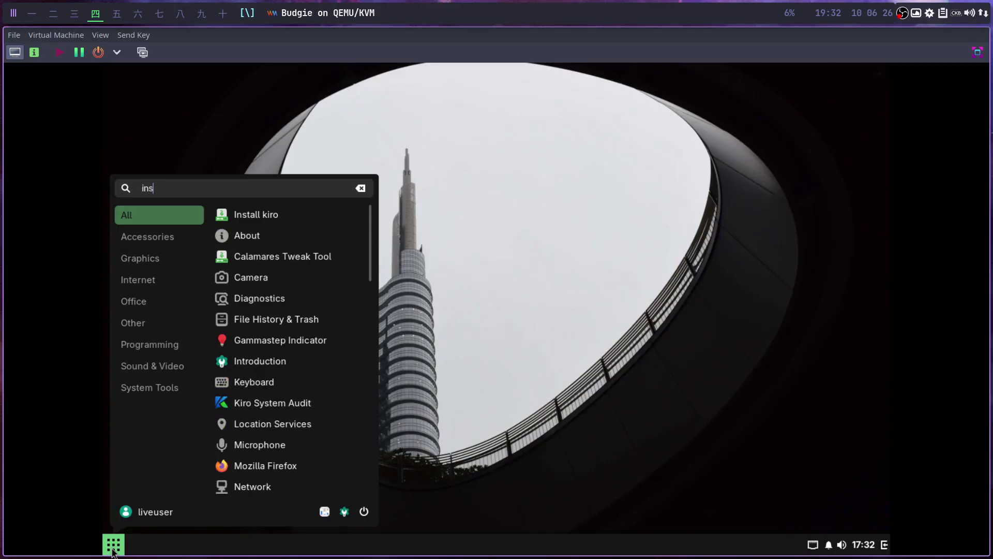
left_click(268, 257)
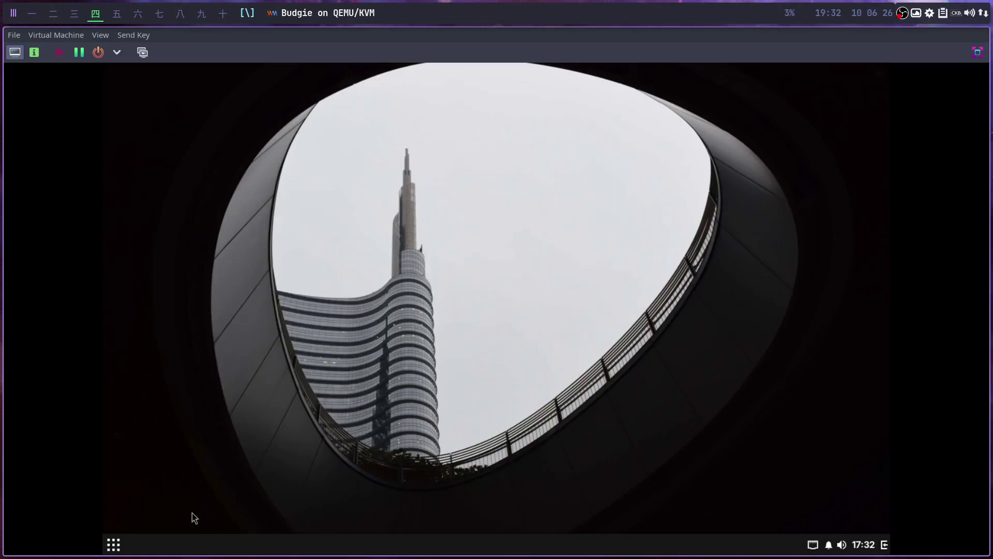
Launch the Install kiro installer via 'inst', then bring up the session power options.
left_click(113, 545)
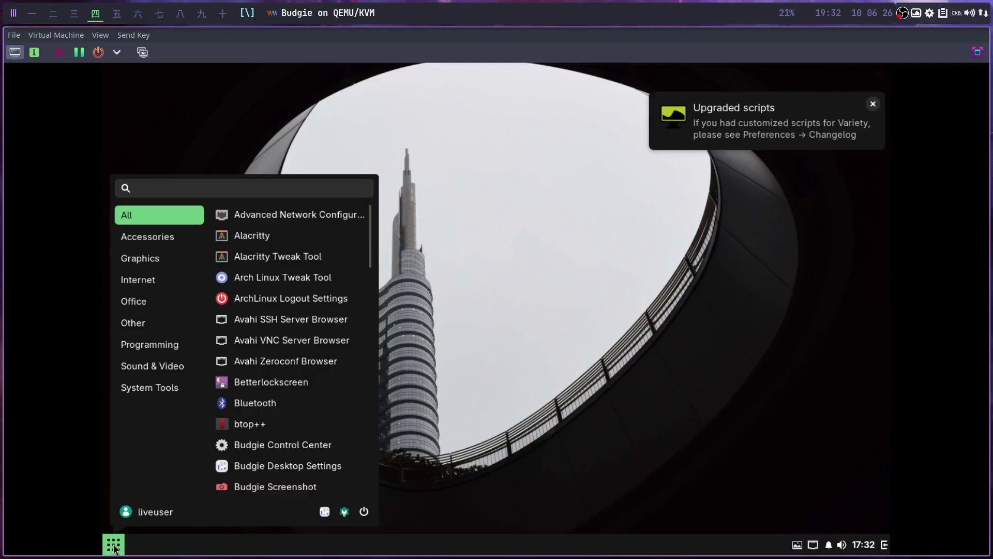
type("inst")
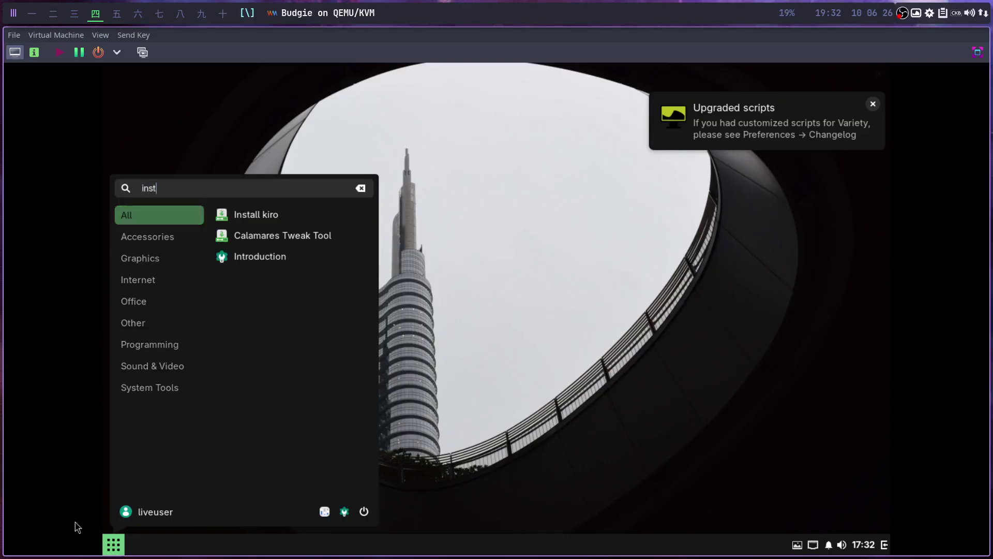
left_click(258, 215)
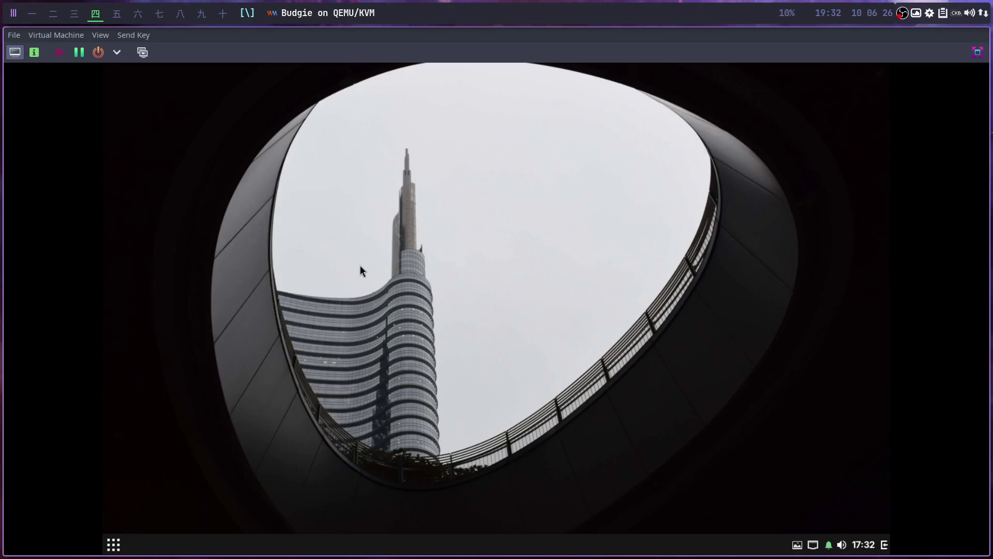
left_click(114, 544)
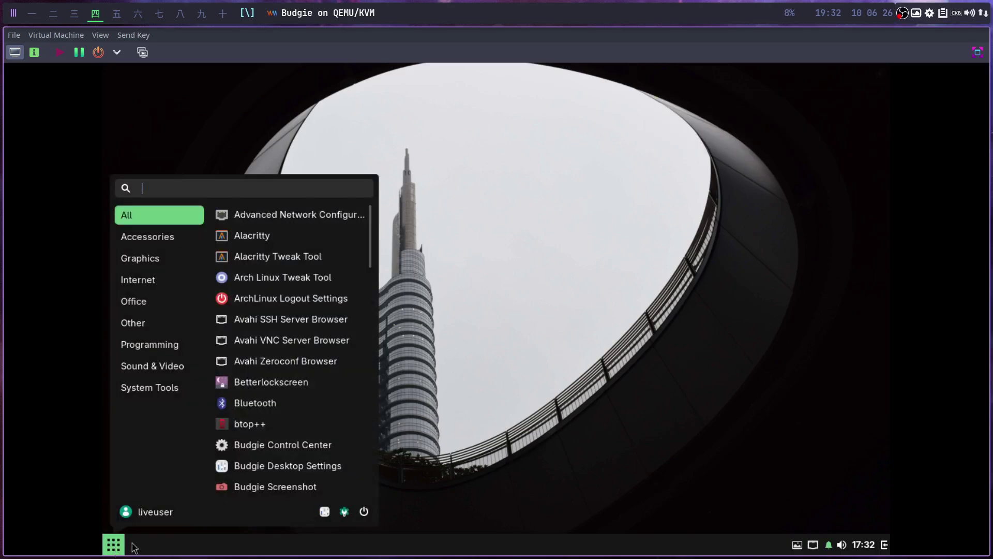
left_click(363, 512)
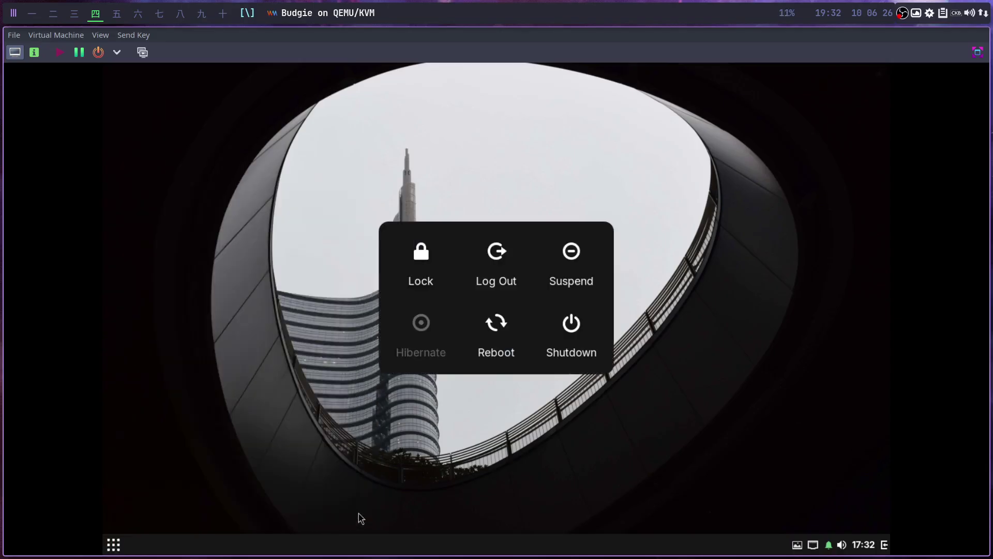
Log out of the Budgie live session and open the login screen's session list.
left_click(502, 282)
left_click(551, 321)
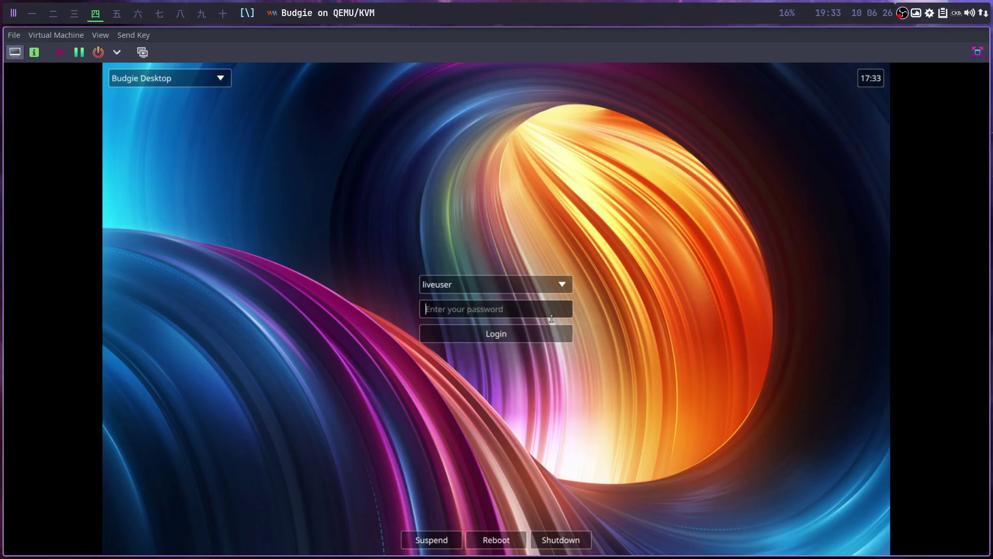
left_click(215, 79)
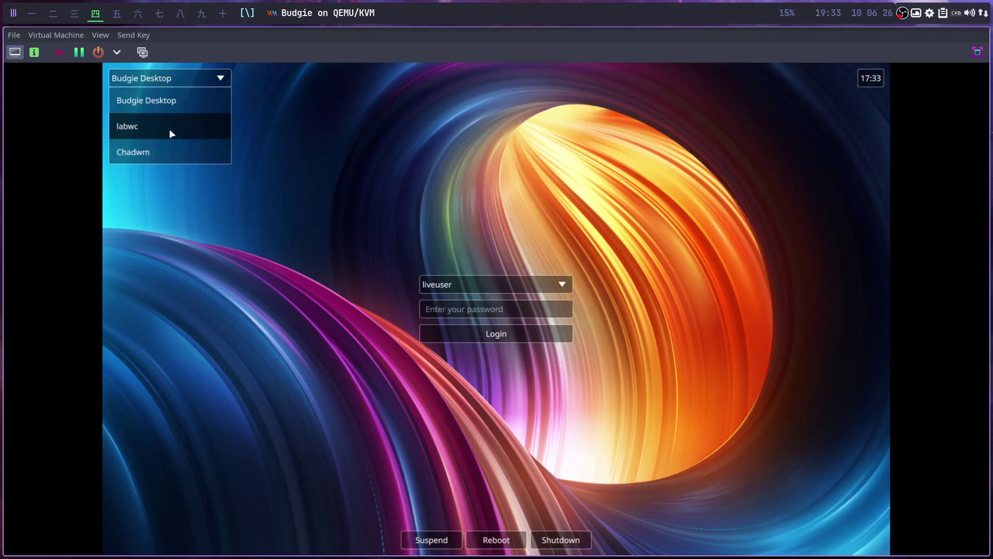
Select the Chadwm session and log in.
left_click(168, 153)
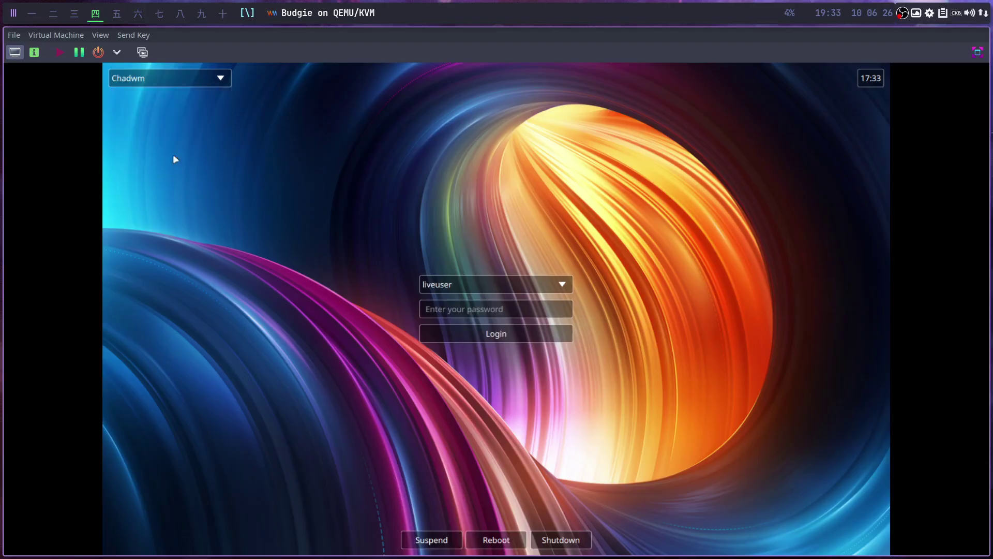
left_click(448, 313)
left_click(477, 334)
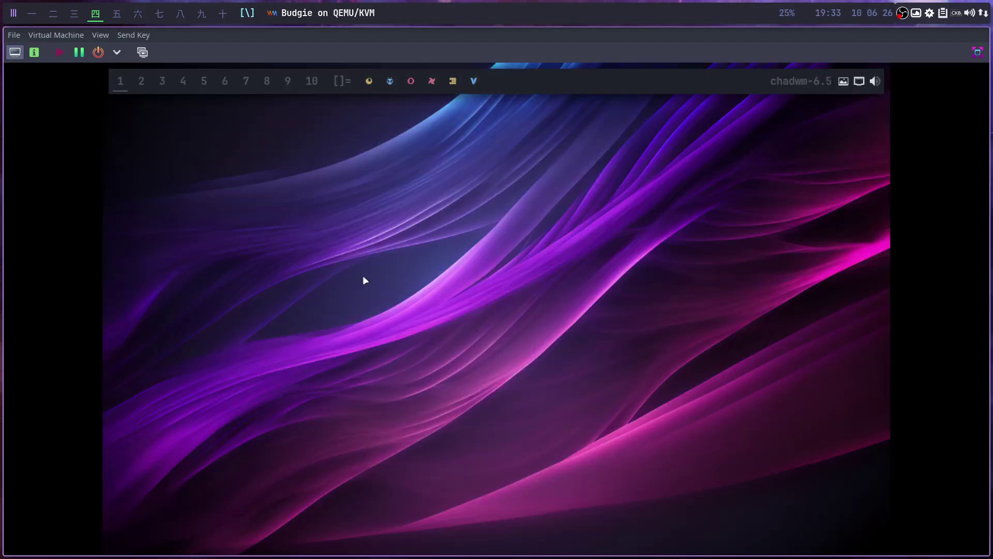
Launch the Calamares Tweak Tool via 'insta', close it, and reopen the app launcher.
key("super+d")
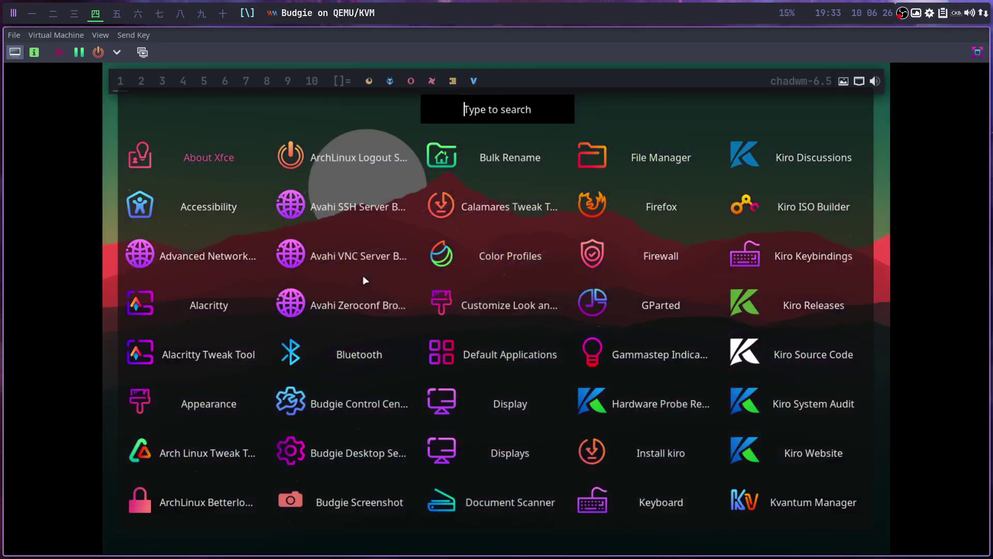
type("insta")
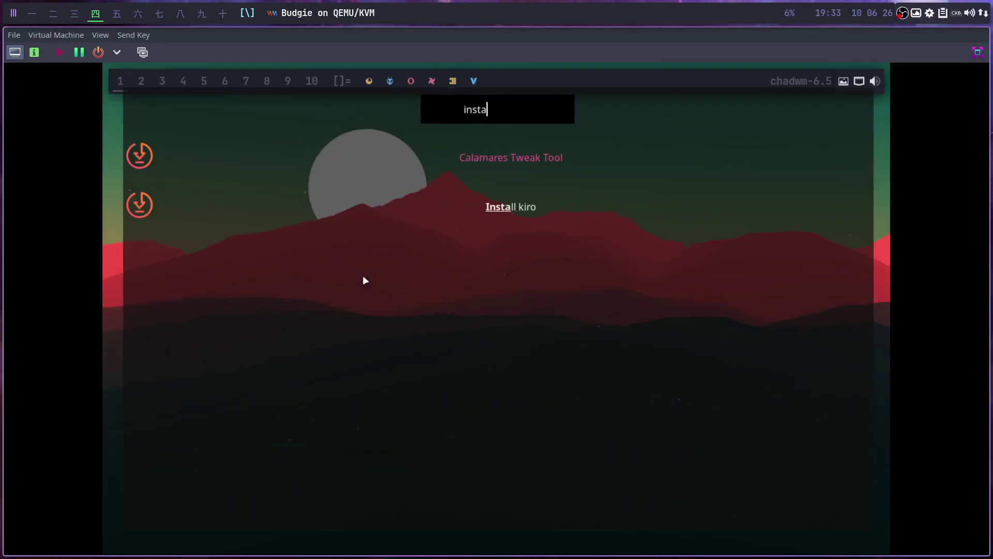
key("Return")
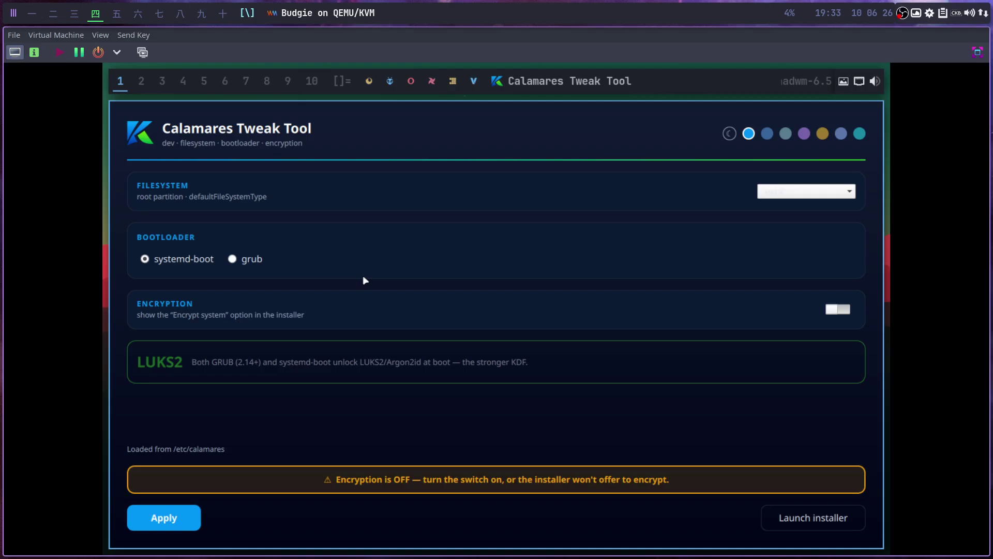
key("super+q")
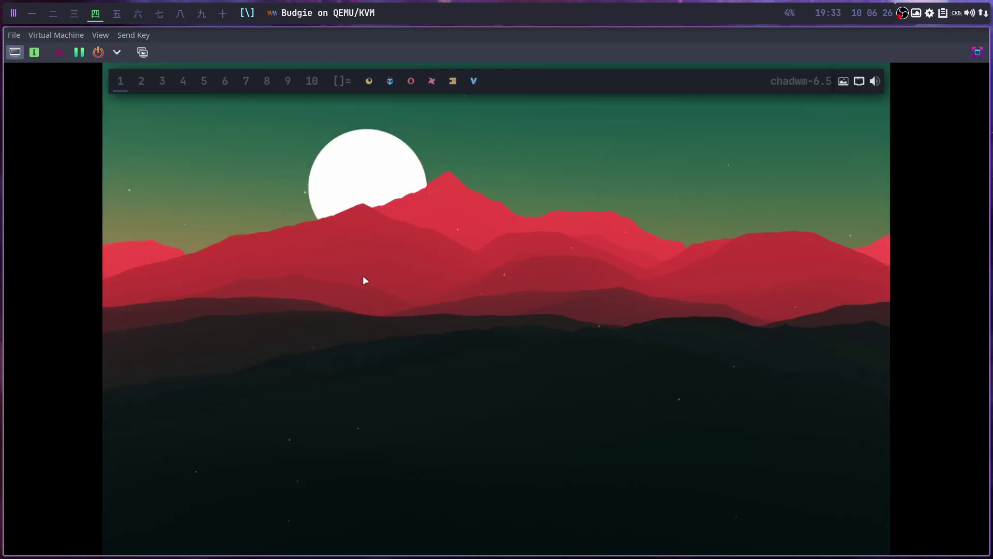
key("super+d")
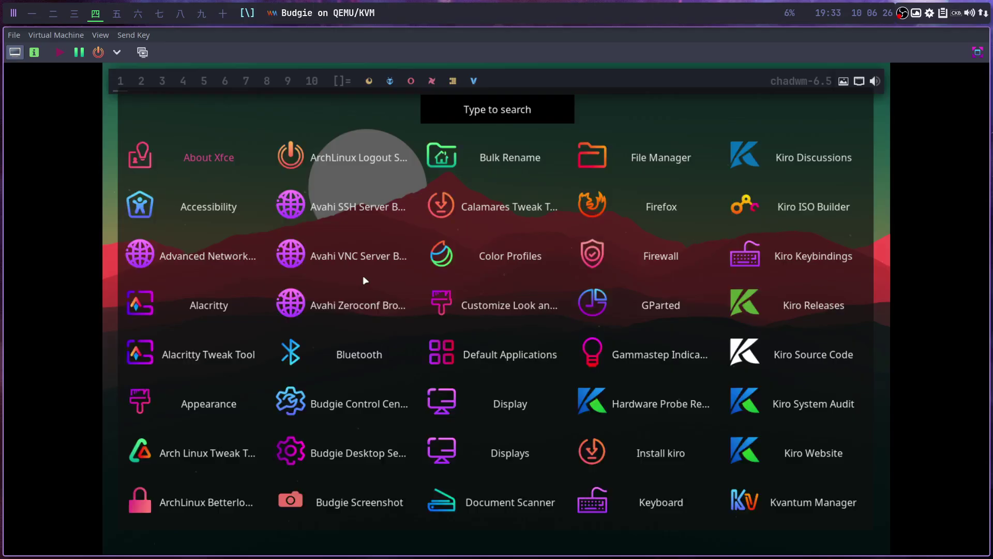
Launch Install kiro from the launcher and move past the Welcome and Location pages.
type("ins")
key("Down")
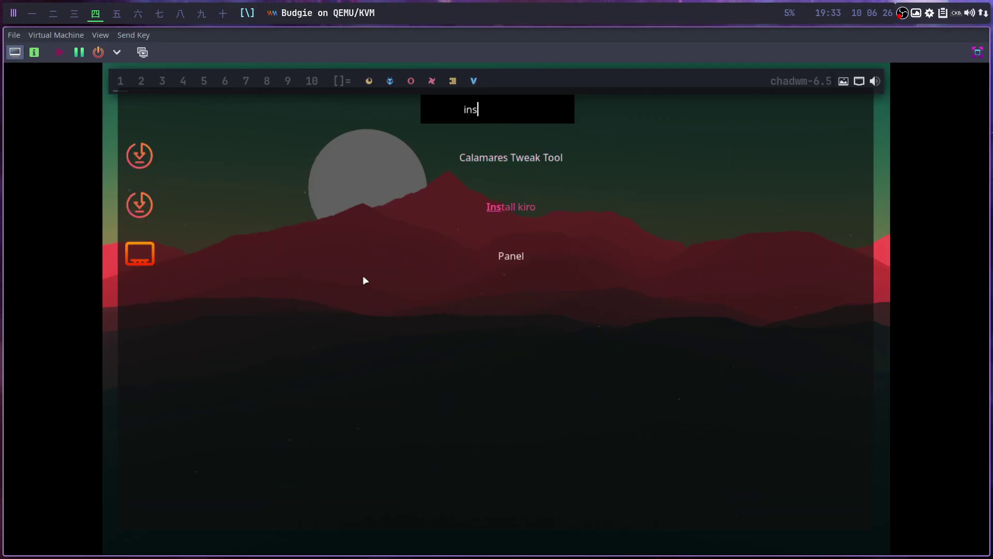
key("Return")
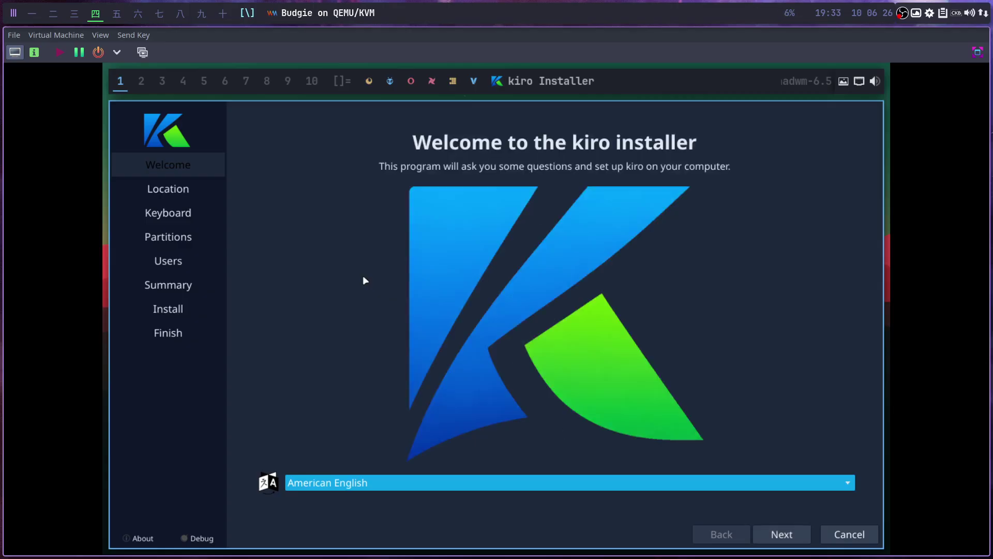
left_click(793, 537)
left_click(793, 539)
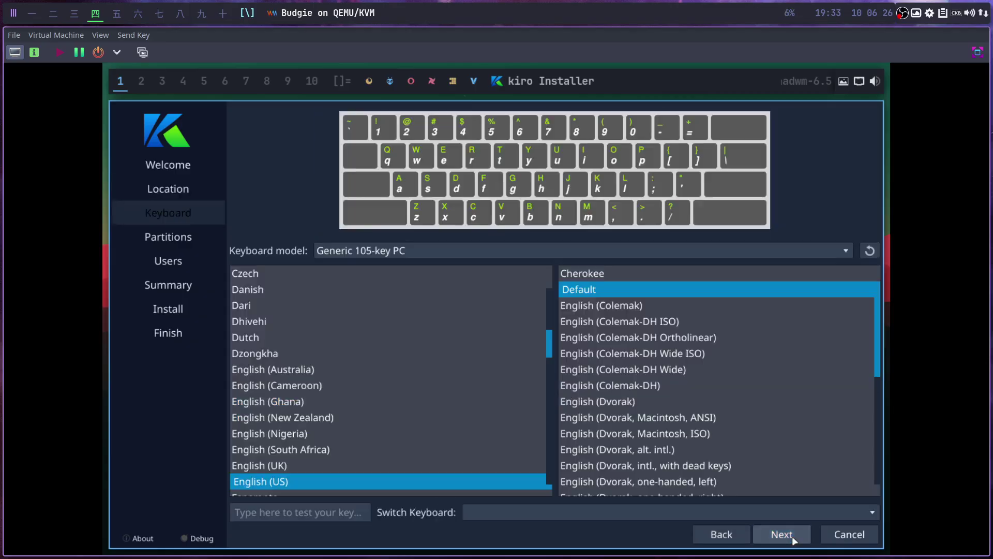
scroll(445, 450, "up", 4)
left_click_drag(404, 449, 311, 339)
Choose to erase the whole disk and fill in the user's name, login and password.
left_click(782, 535)
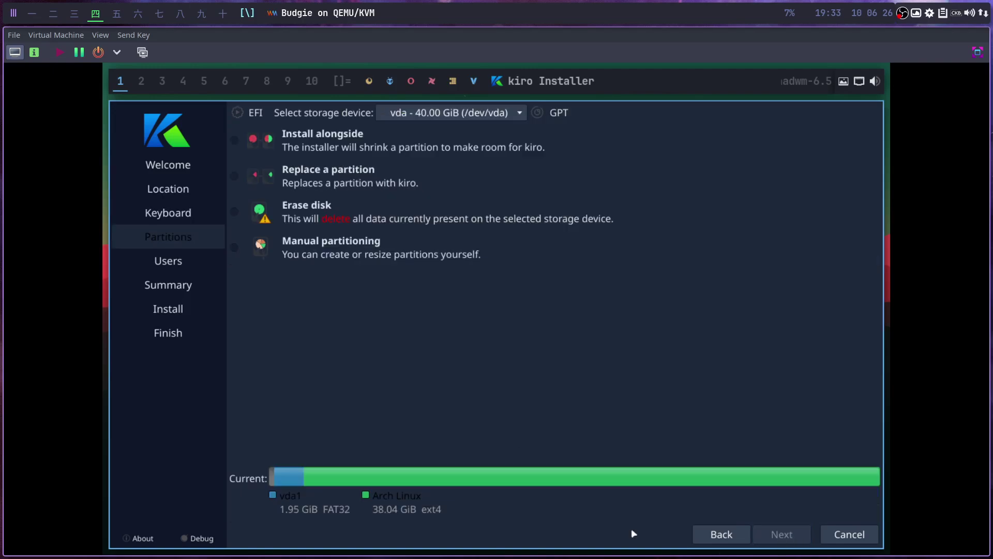
left_click(356, 222)
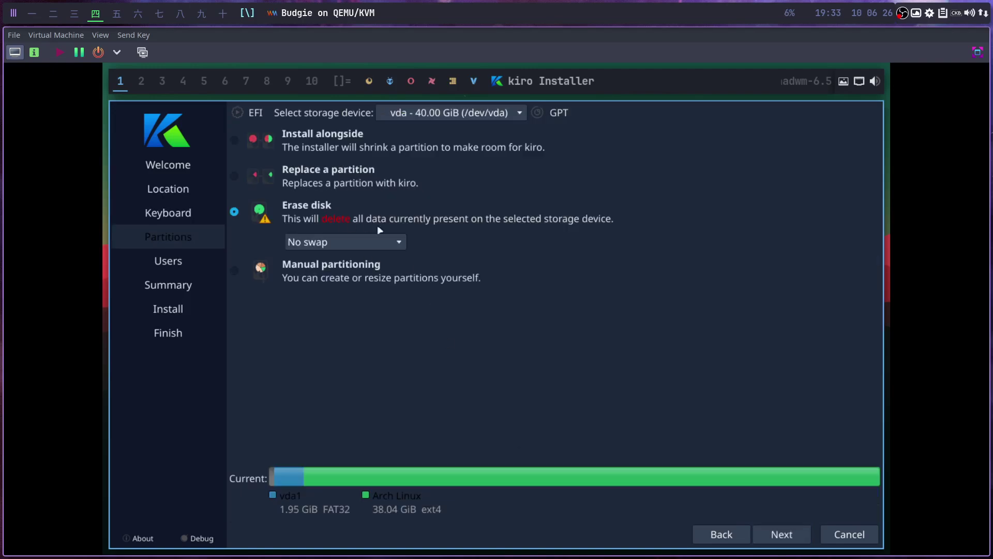
left_click(782, 534)
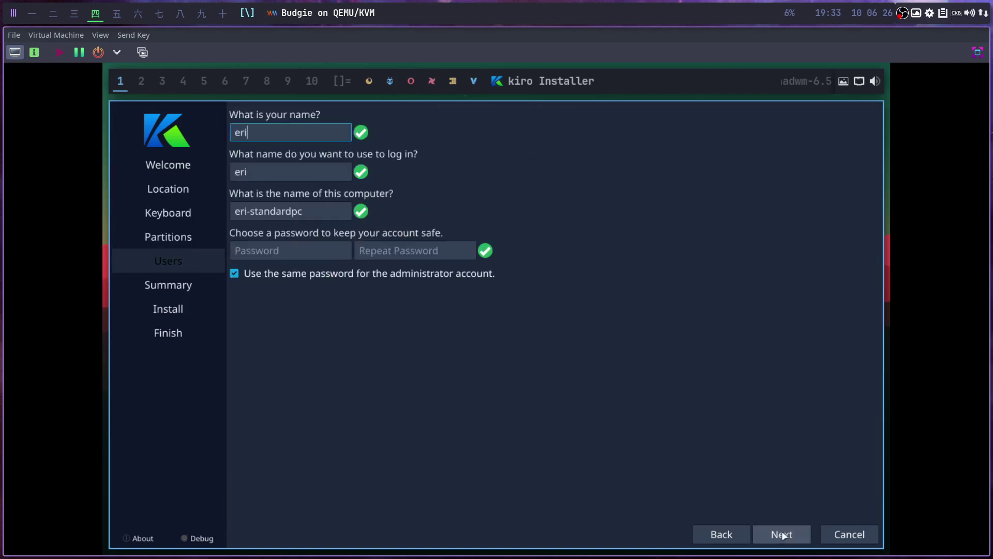
key("Tab")
key("Tab")
key("Tab")
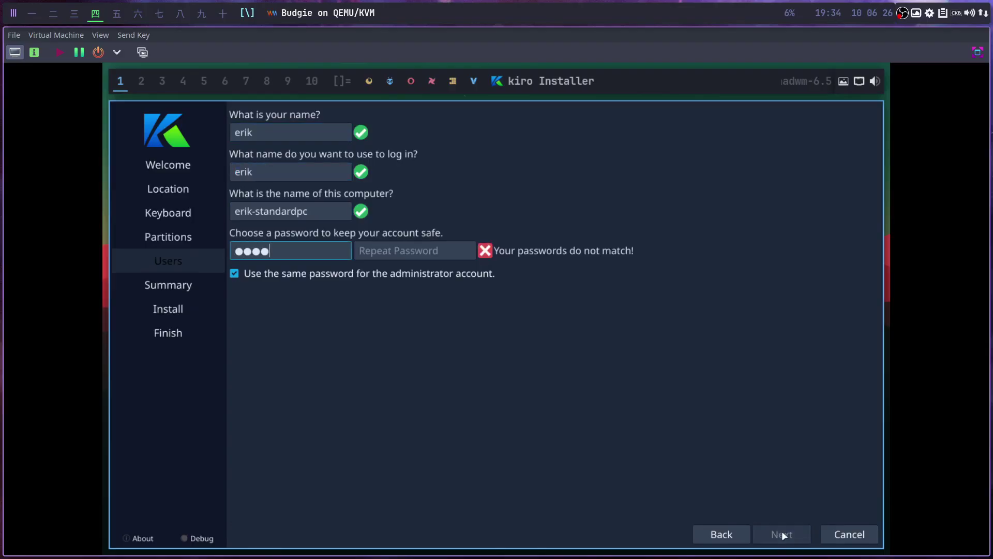
key("Tab")
Start the installation, then finish with Restart now checked.
left_click(766, 527)
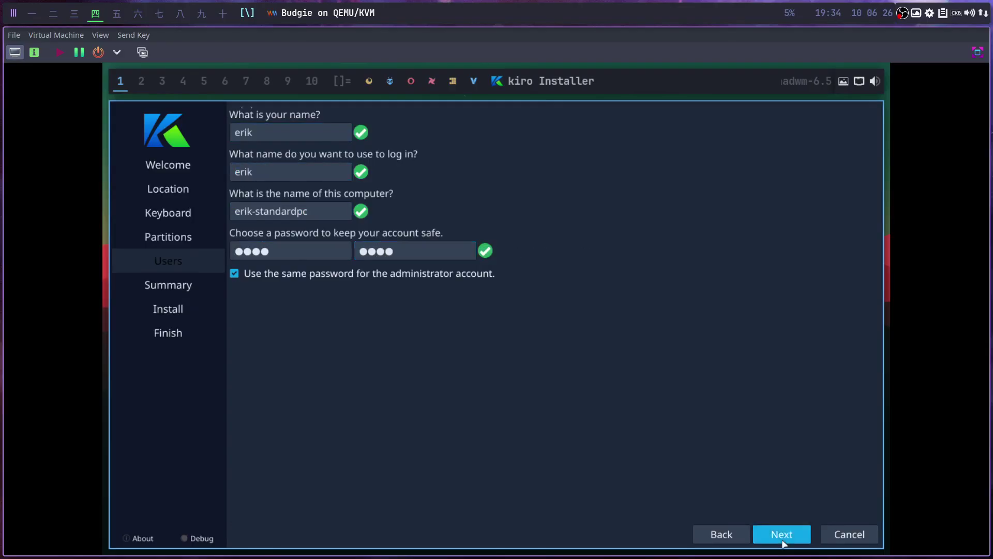
left_click(781, 534)
left_click(476, 327)
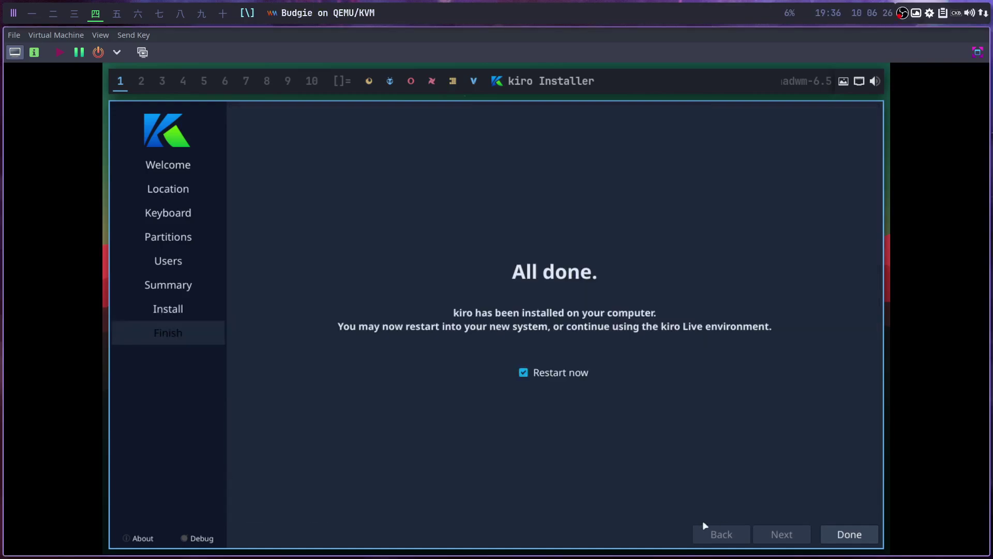
left_click(842, 534)
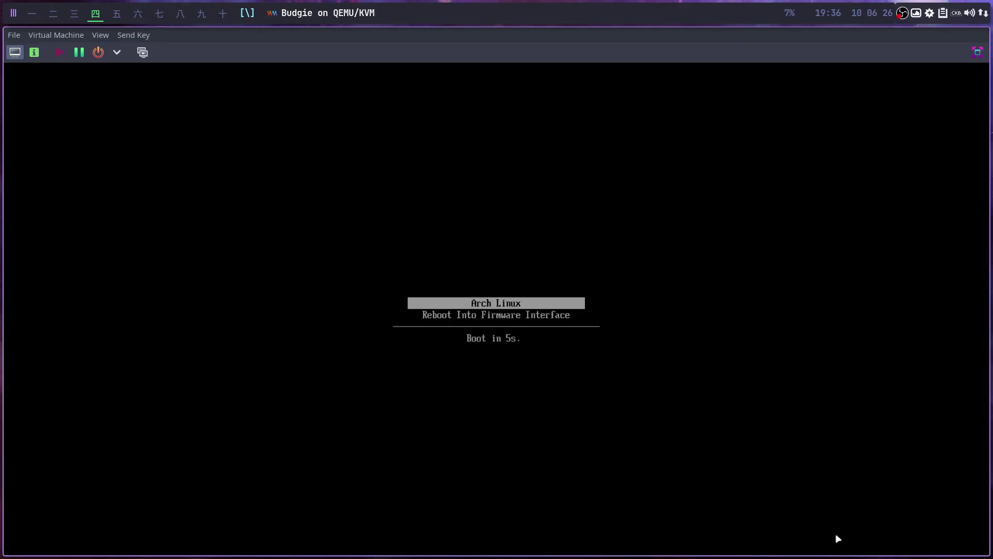
Boot the Arch Linux entry, make the VM view fullscreen, and log in with the user's password.
key("Return")
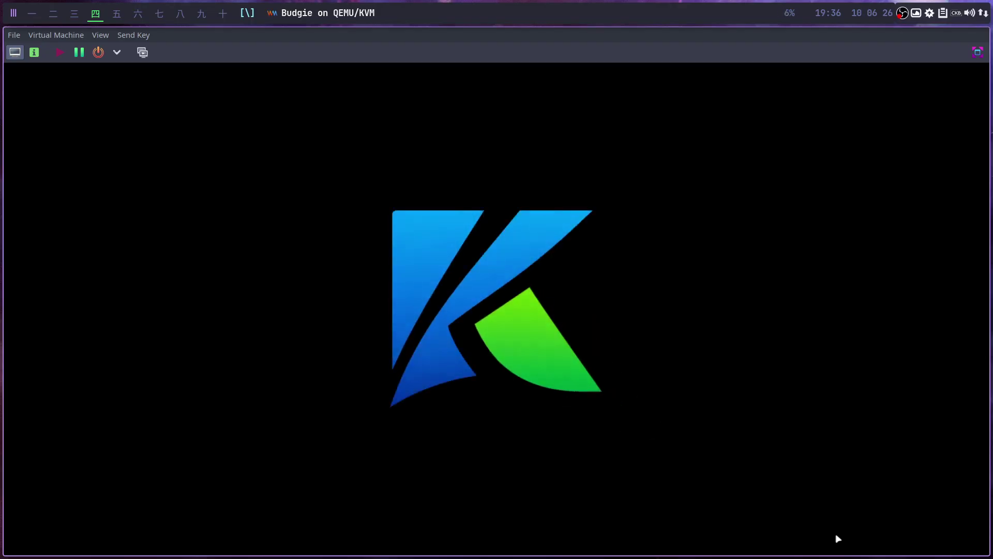
left_click(99, 36)
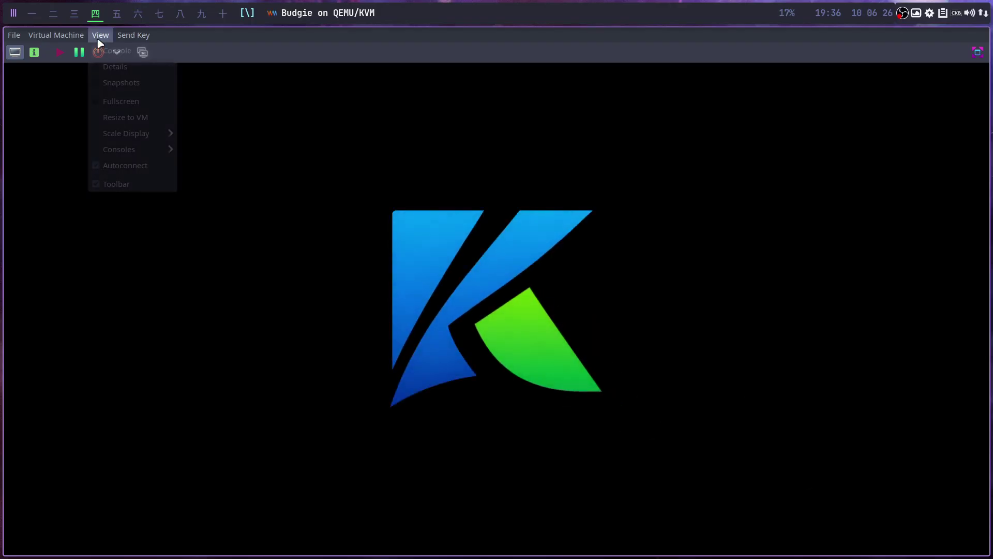
left_click(123, 102)
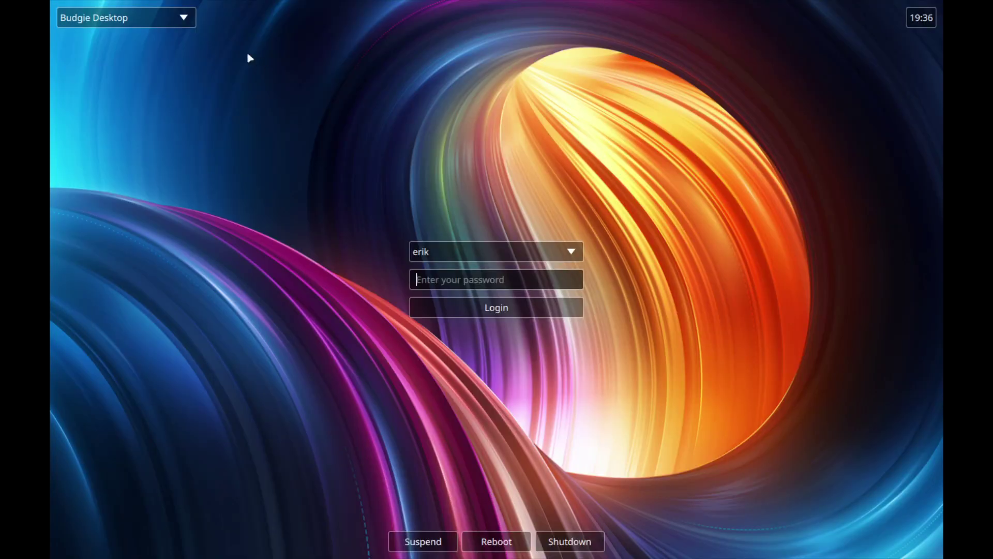
type("••")
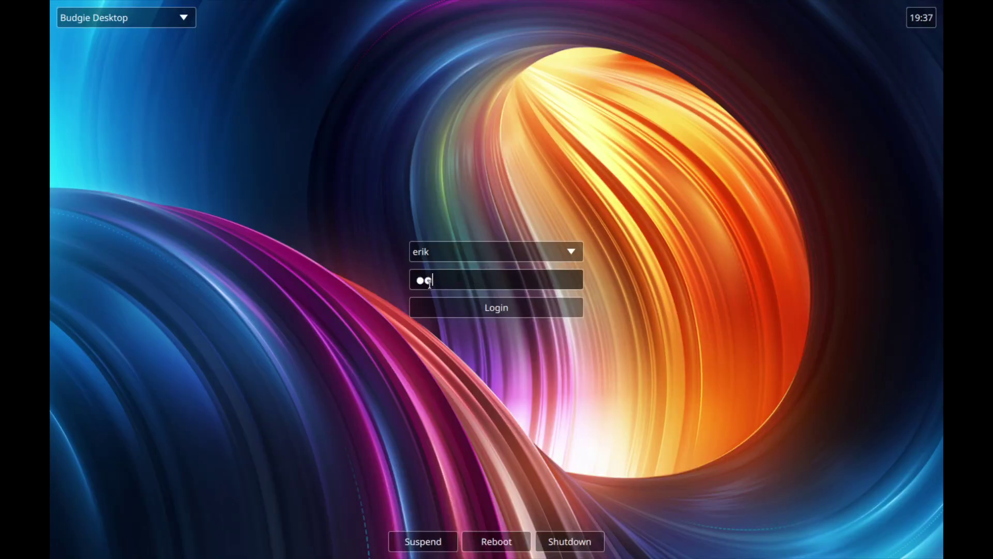
type("••")
key("Return")
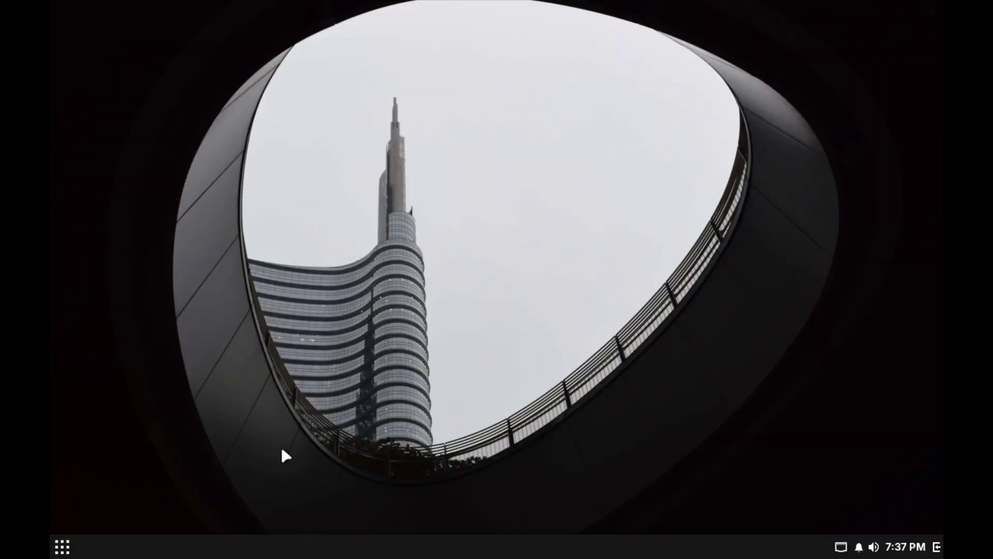
Launch Budgie Desktop Settings from the application menu and move its window right.
left_click(63, 546)
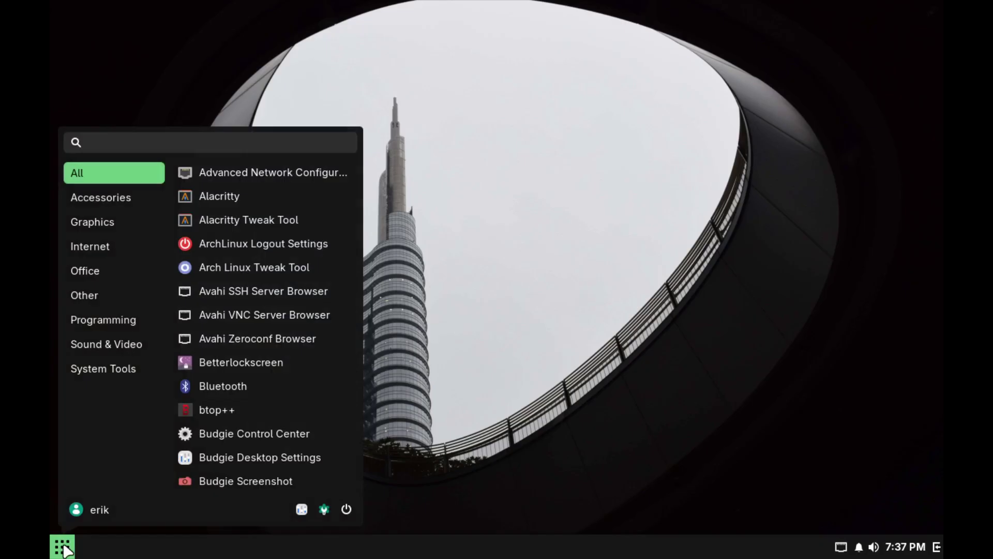
left_click(289, 460)
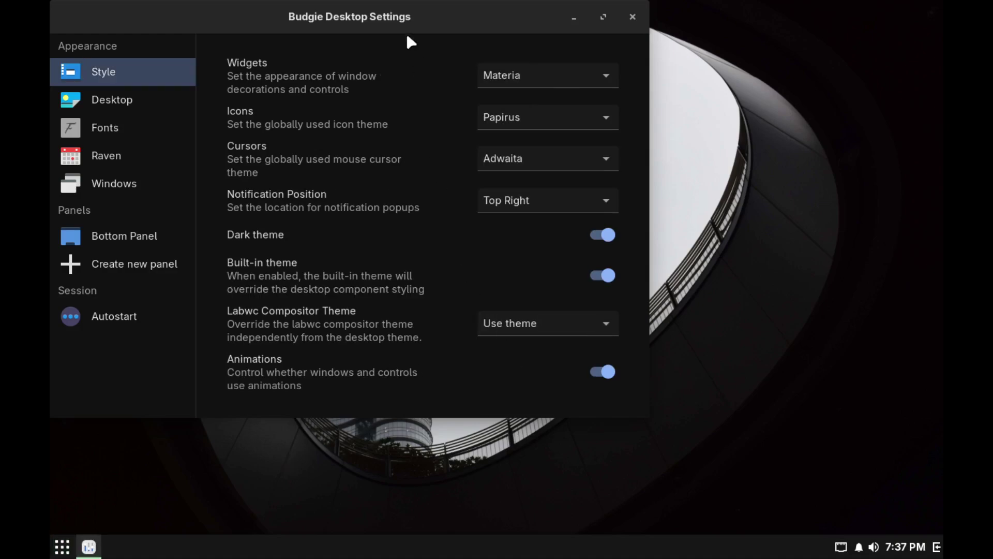
left_click_drag(407, 36, 652, 36)
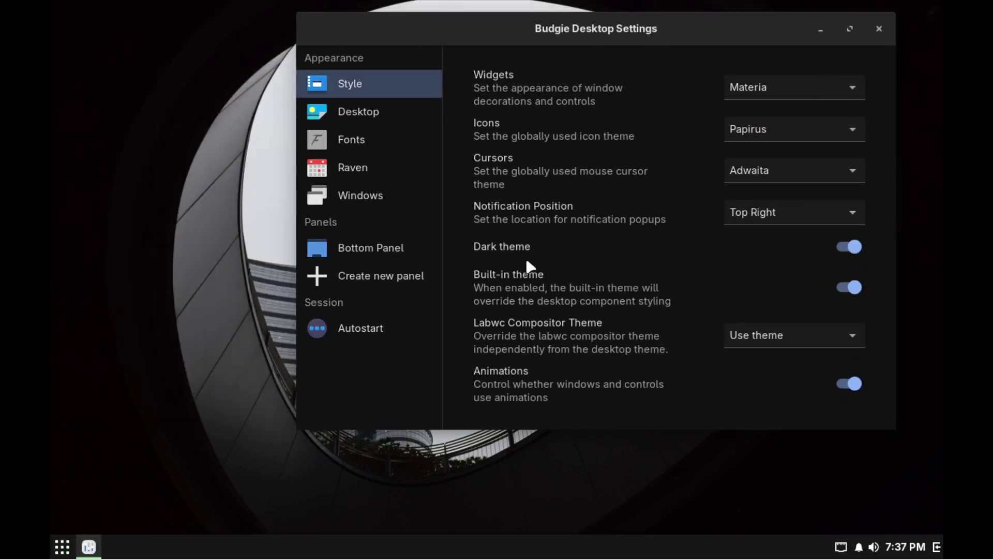
Launch Budgie Control Center and open the Displays settings for the Virtual-1 monitor.
left_click(62, 546)
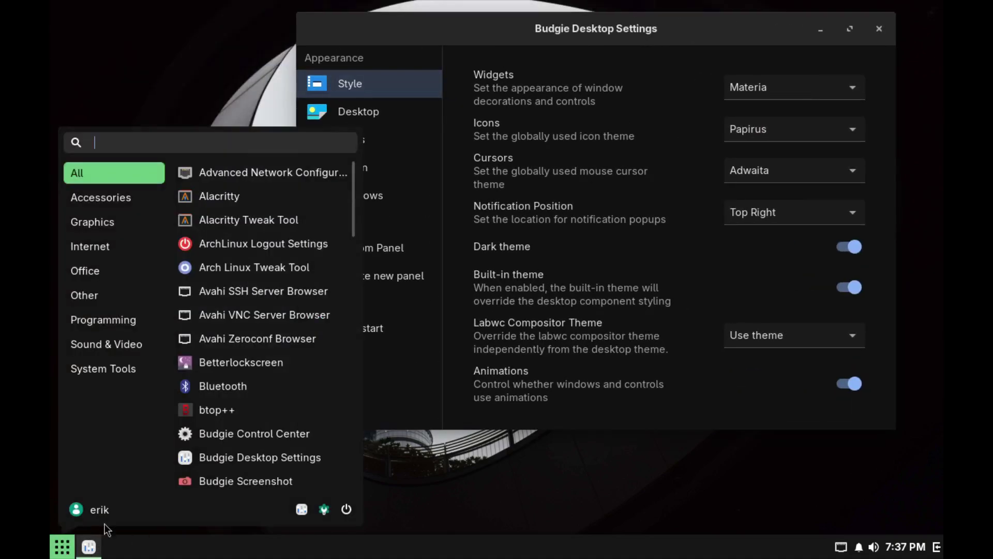
left_click(345, 431)
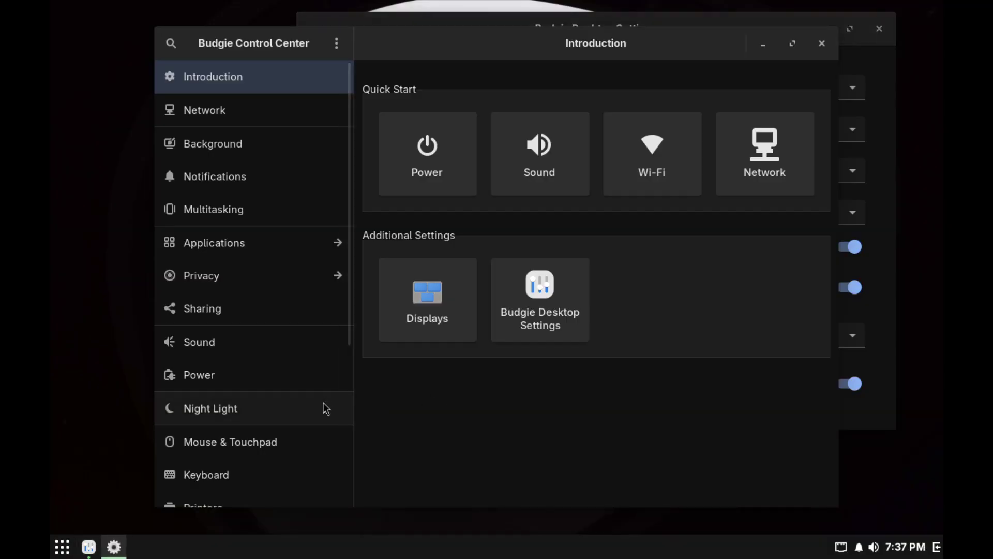
left_click(427, 311)
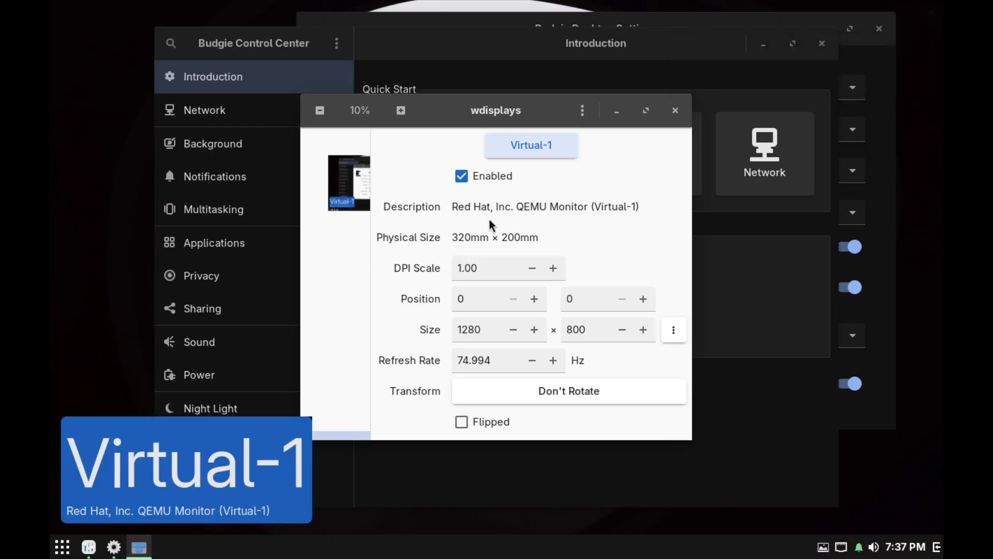
Try raising the Virtual-1 width by nudging and editing the width field.
left_click(534, 329)
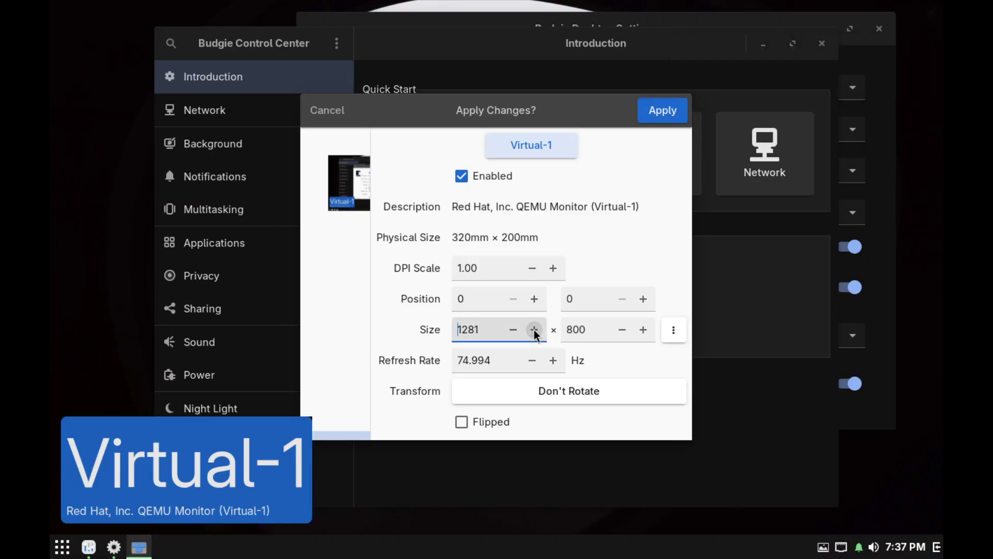
left_click(535, 330)
left_click(535, 330)
double_click(469, 328)
key("End")
type("920")
key("BackSpace")
key("BackSpace")
key("BackSpace")
key("BackSpace")
key("BackSpace")
key("BackSpace")
key("BackSpace")
type("1")
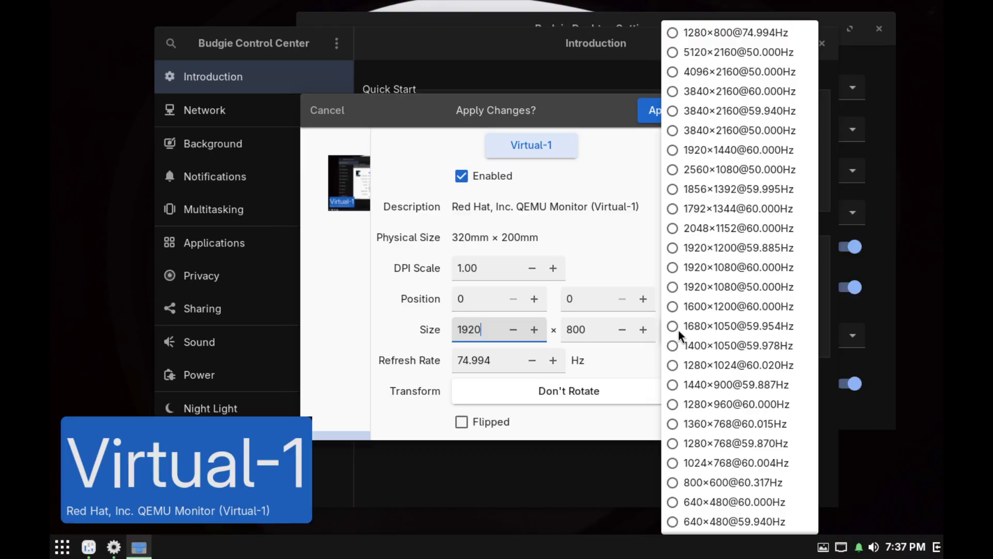
Choose the 1920×1080 at 60 Hz mode, apply it, and close wdisplays.
left_click(673, 267)
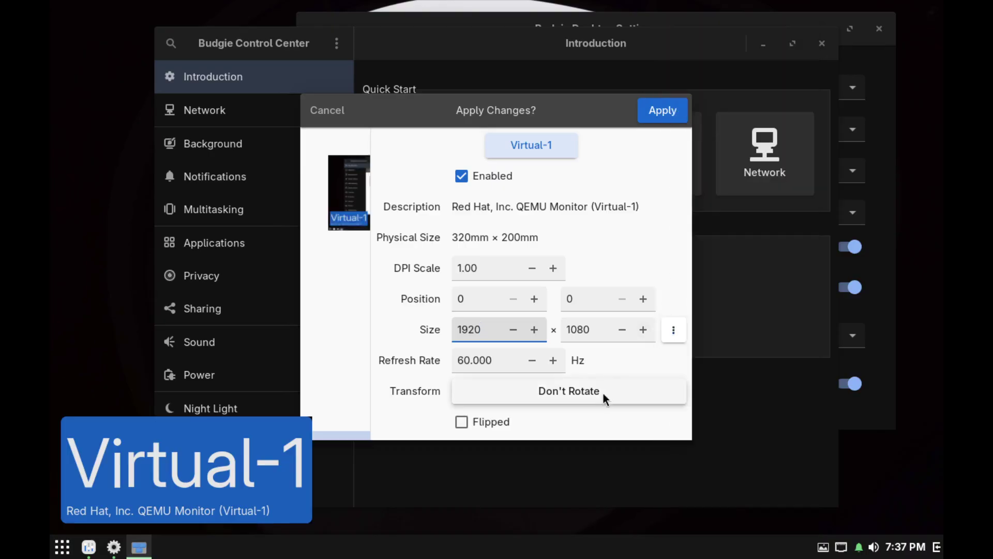
left_click(673, 110)
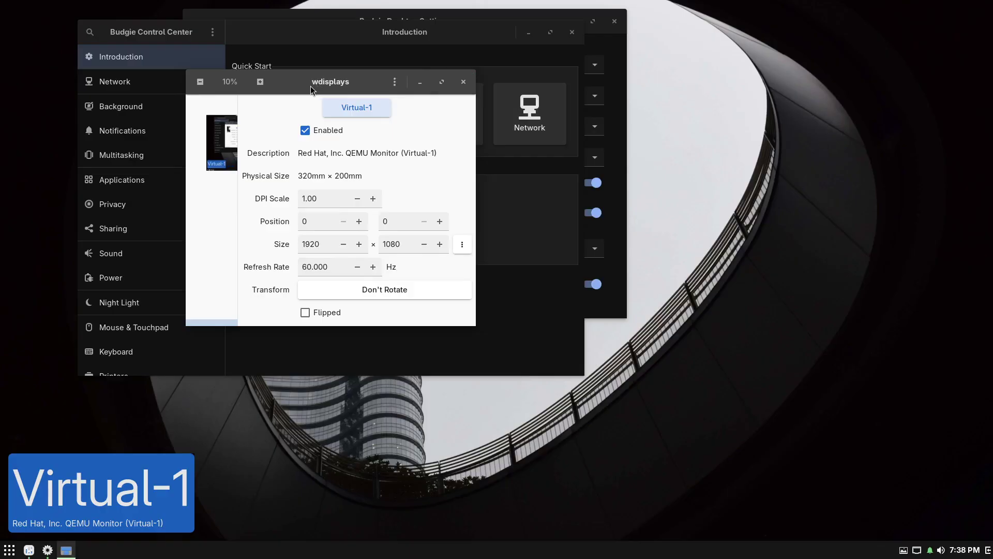
left_click_drag(296, 79, 539, 190)
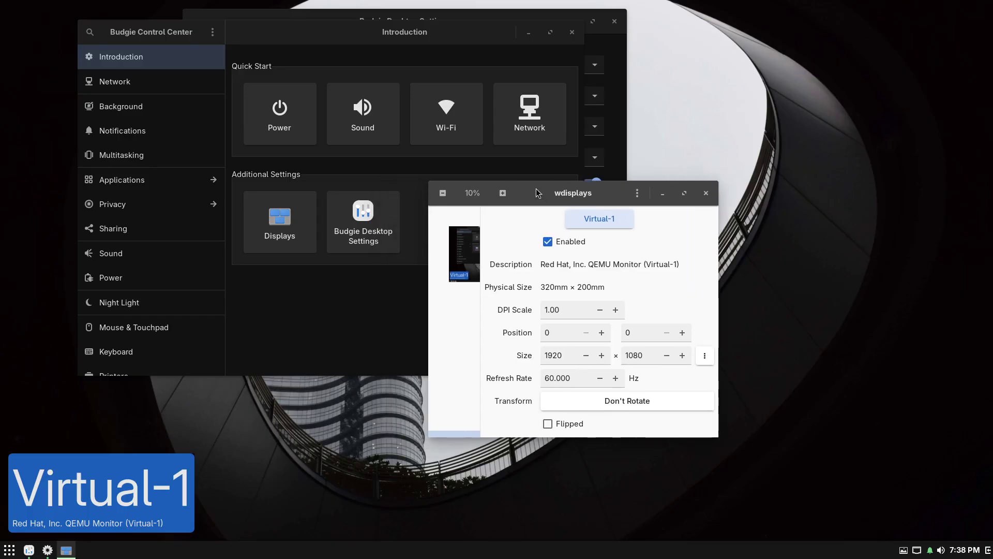
left_click(706, 193)
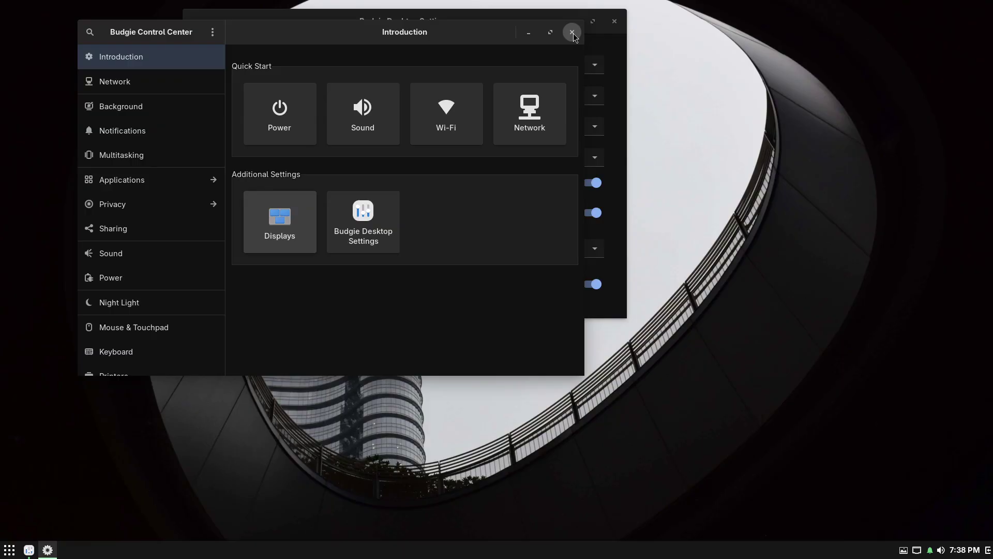
Set the Budgie widget theme to Arc-Dawn-Dark.
left_click_drag(573, 36, 901, 118)
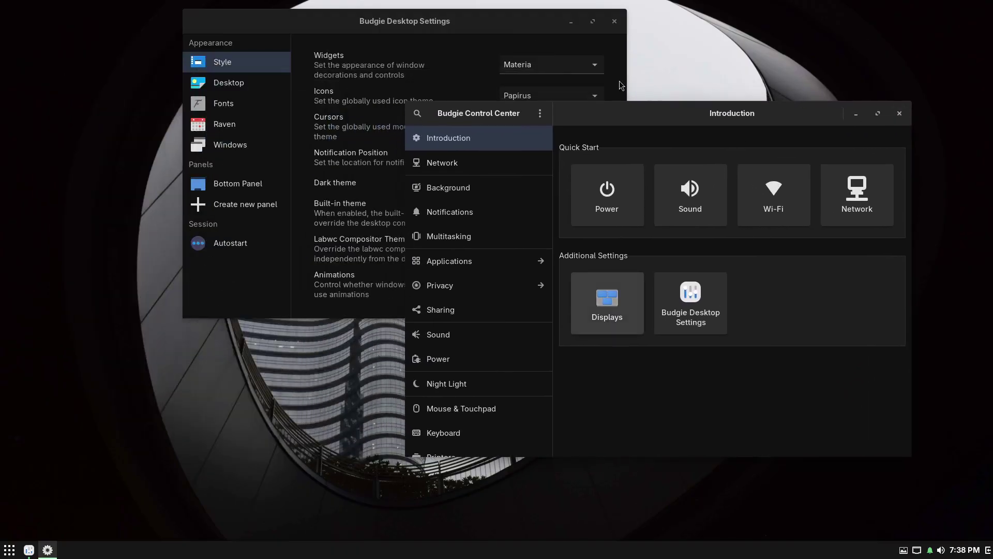
left_click_drag(441, 27, 323, 29)
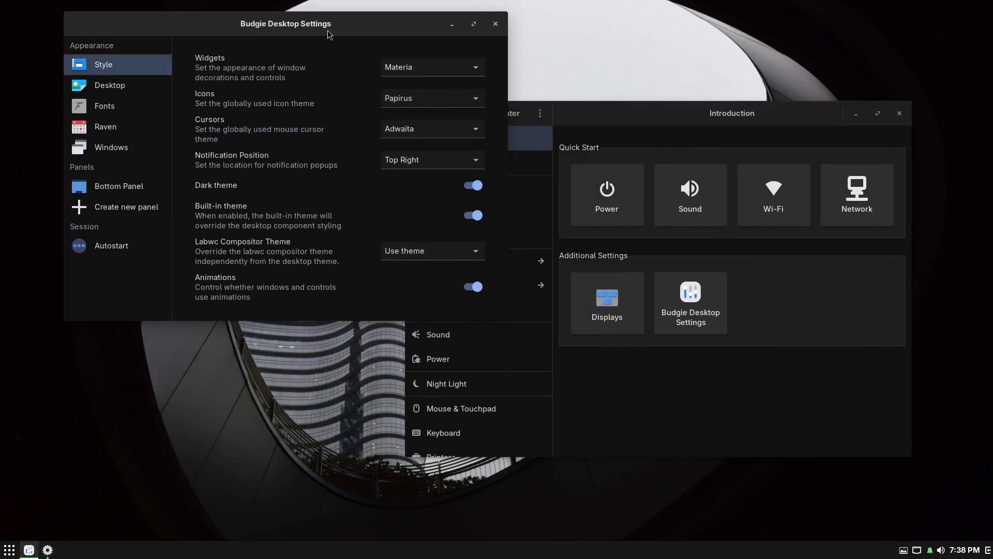
left_click(433, 67)
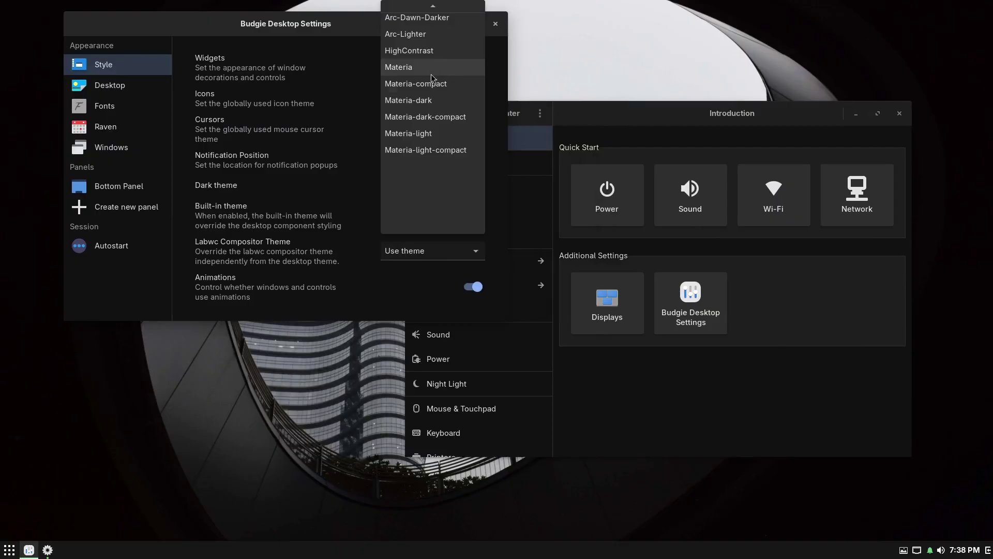
scroll(433, 78, "up", 2)
scroll(434, 86, "up", 1)
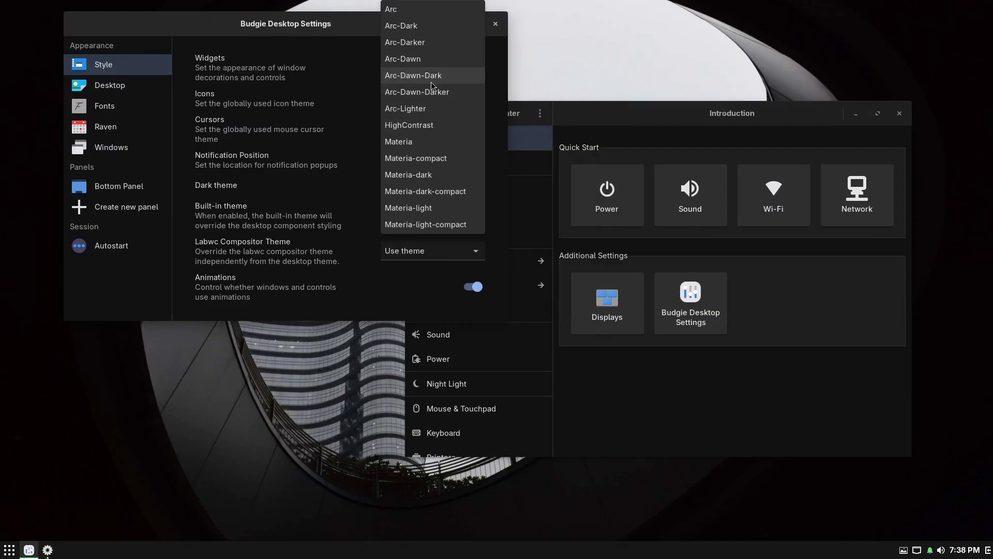
left_click(435, 89)
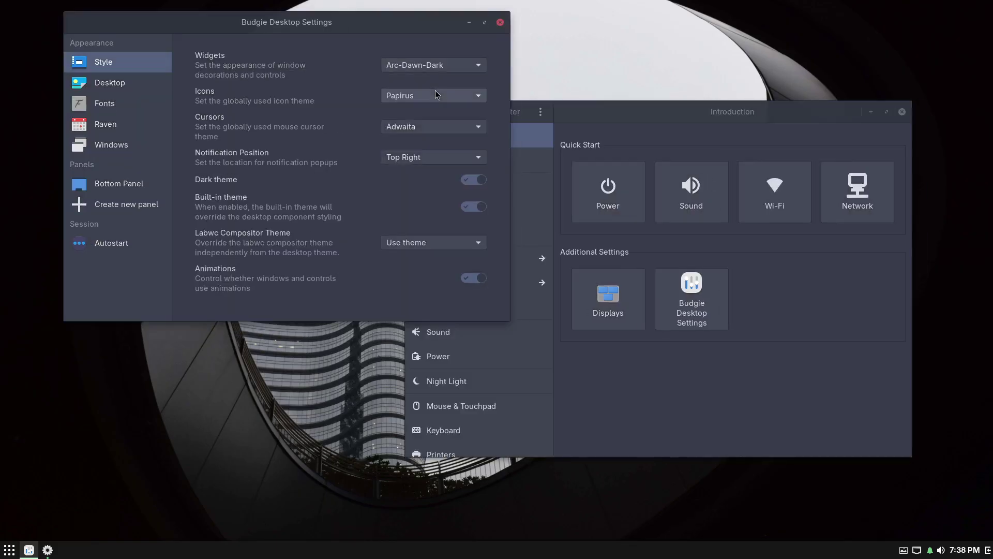
Switch the icon theme from Papirus to Surfn-Arc.
left_click_drag(377, 26, 397, 44)
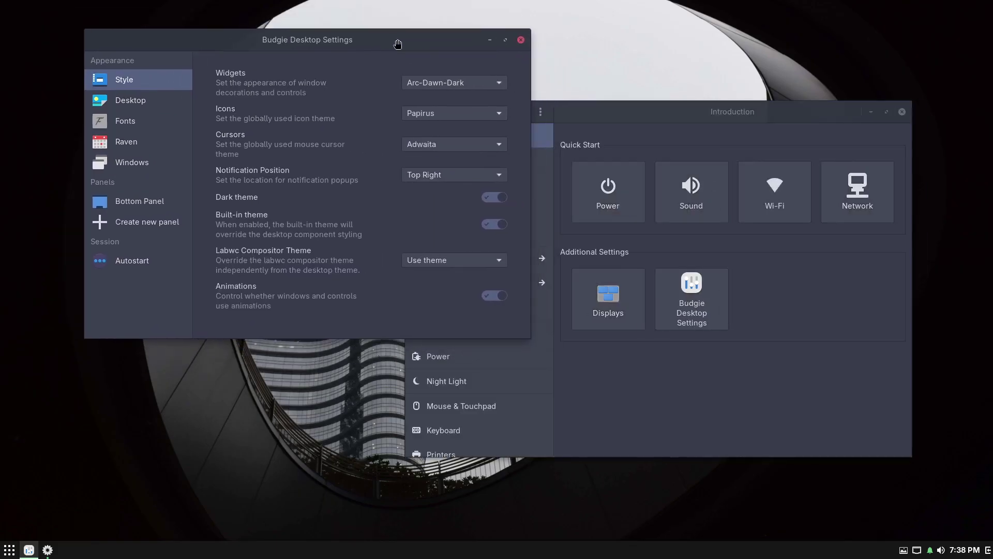
left_click(498, 114)
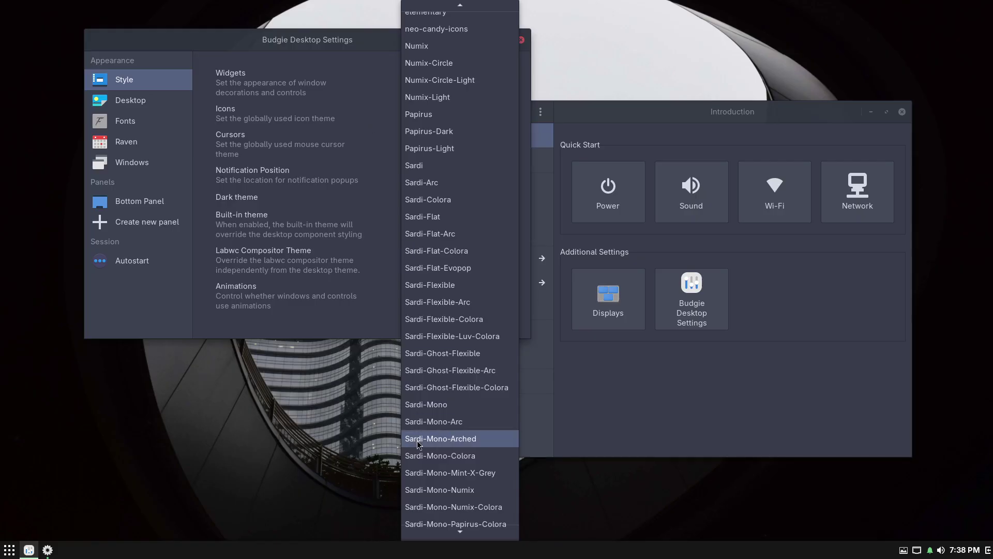
scroll(419, 442, "down", 5)
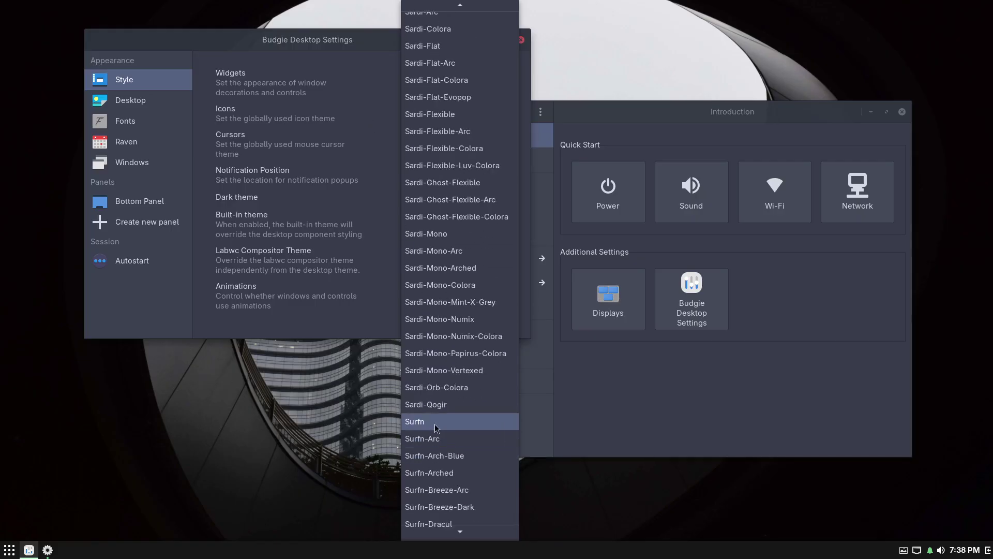
key("Escape")
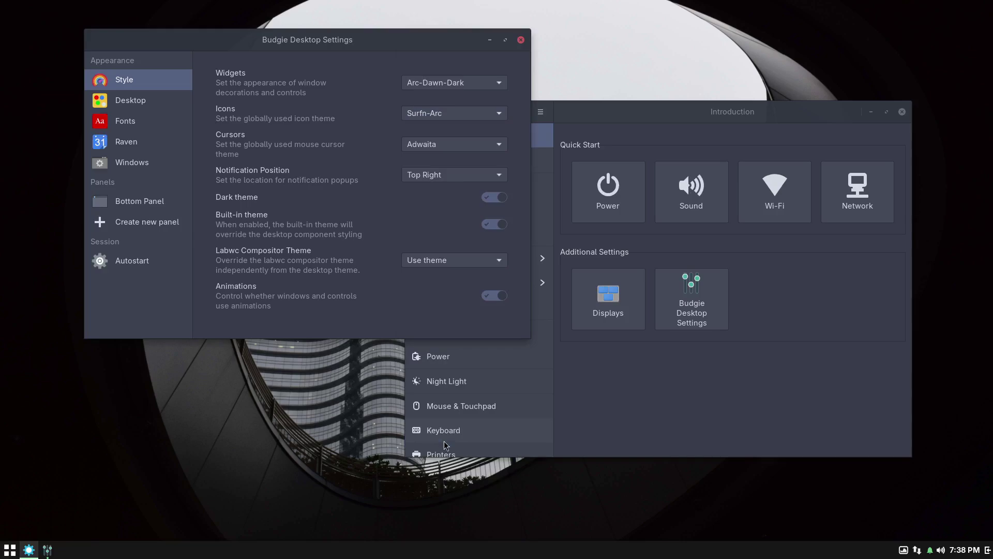
left_click(10, 549)
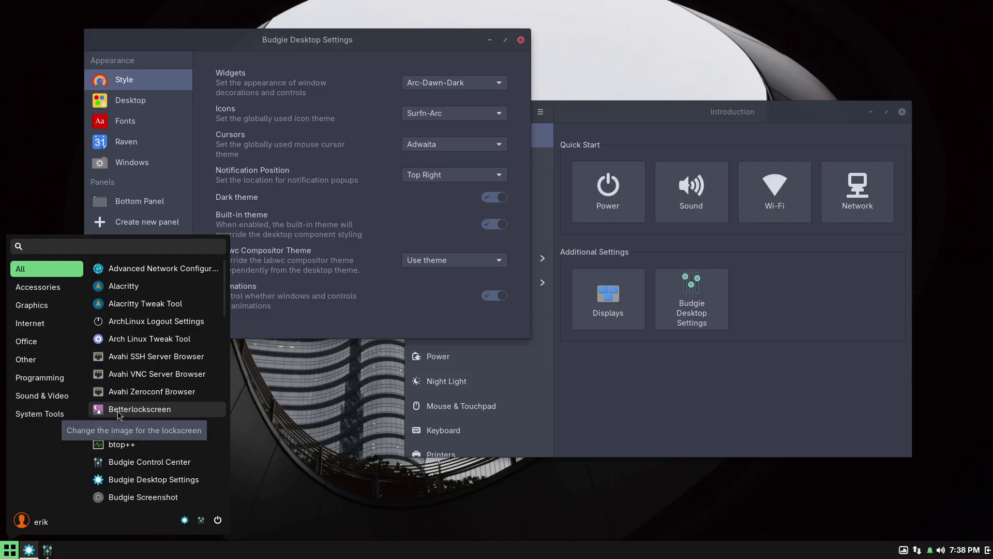
Open the file manager in the home folder and place it at the lower right.
type("fil")
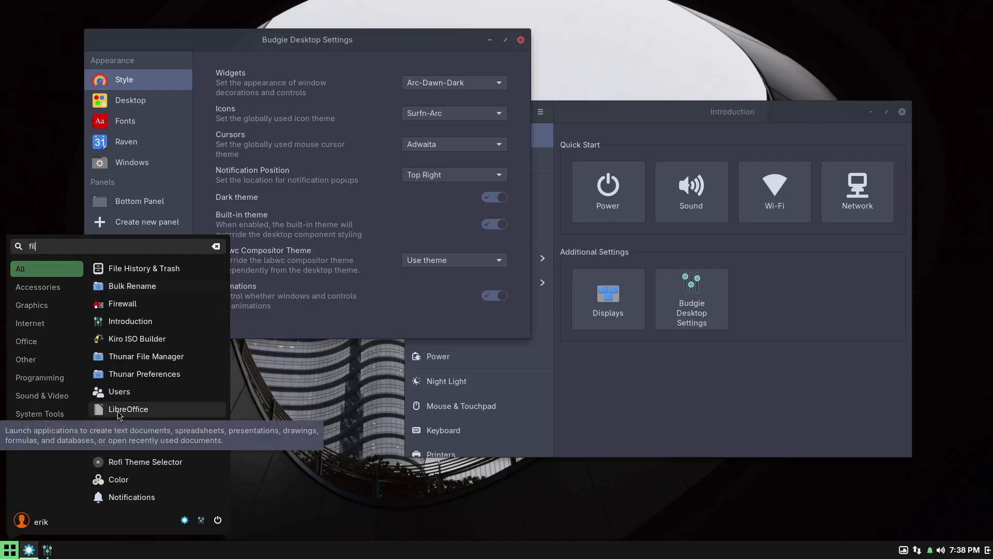
left_click(179, 357)
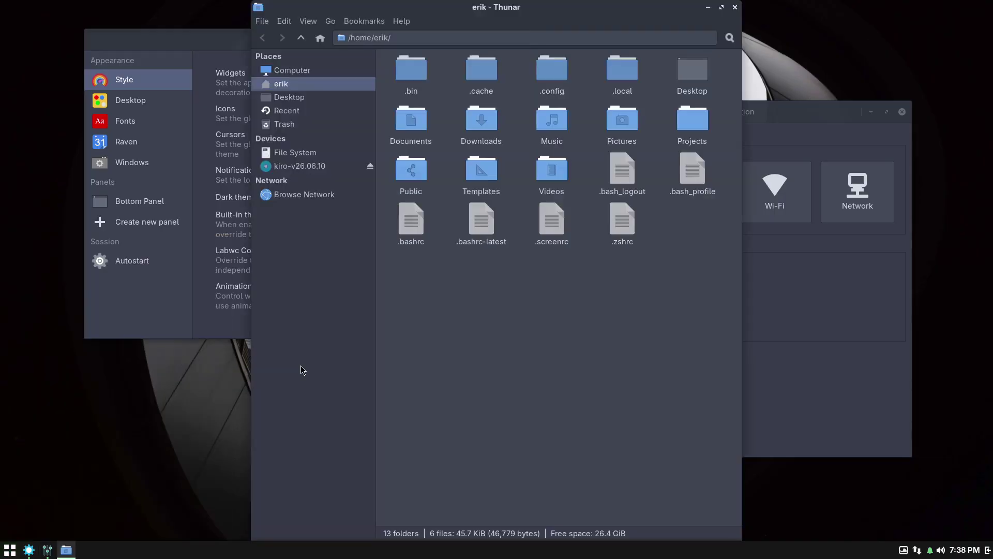
left_click_drag(523, 10, 524, 358)
left_click_drag(590, 365, 772, 316)
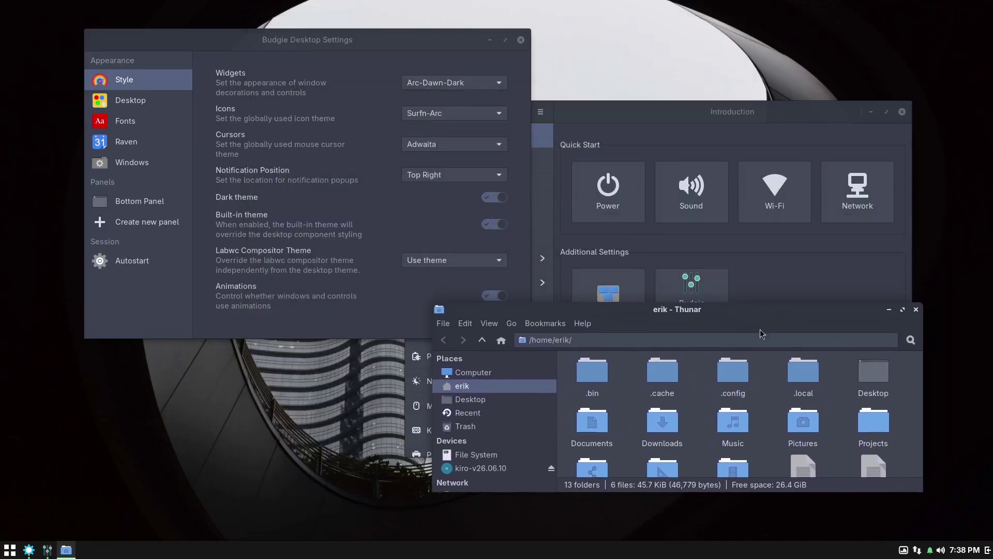
Set the icon theme to Surfn-Numix and the cursor theme to Bibata-Modern-Ice.
left_click(448, 115)
left_click(454, 236)
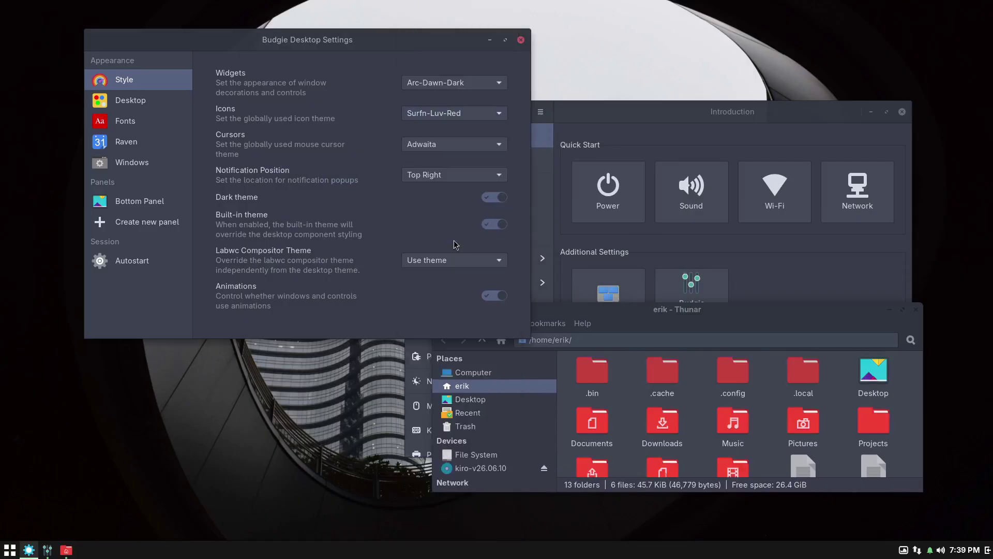
left_click(450, 115)
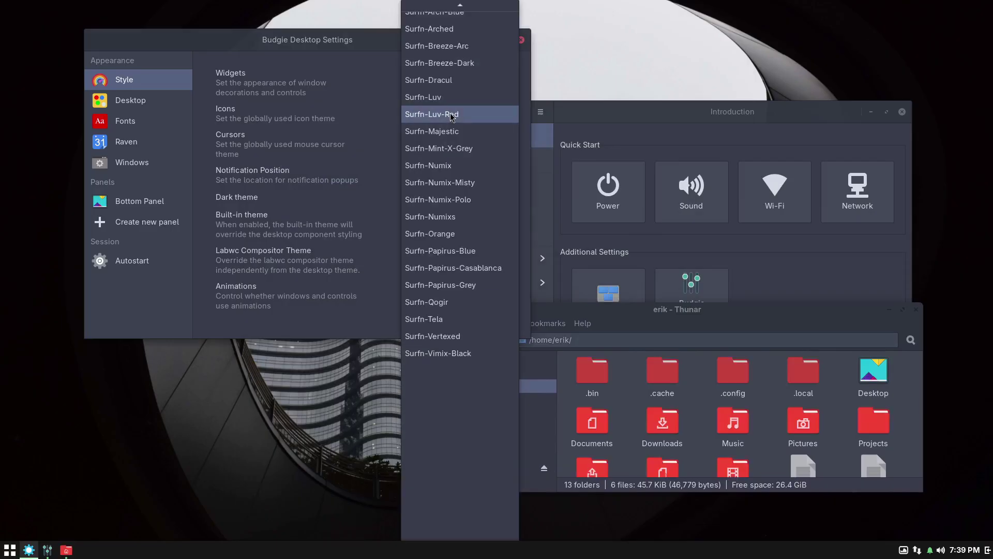
left_click(450, 165)
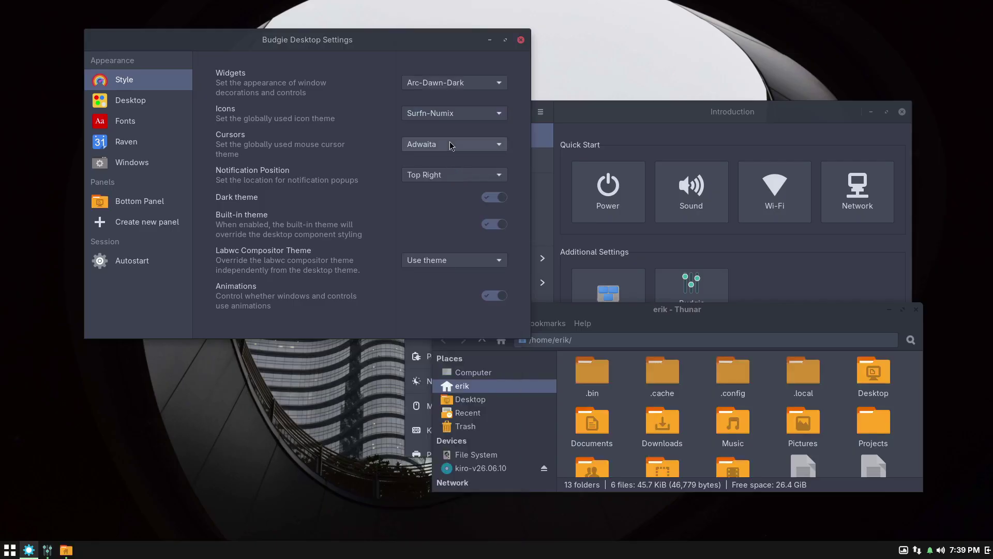
left_click(451, 146)
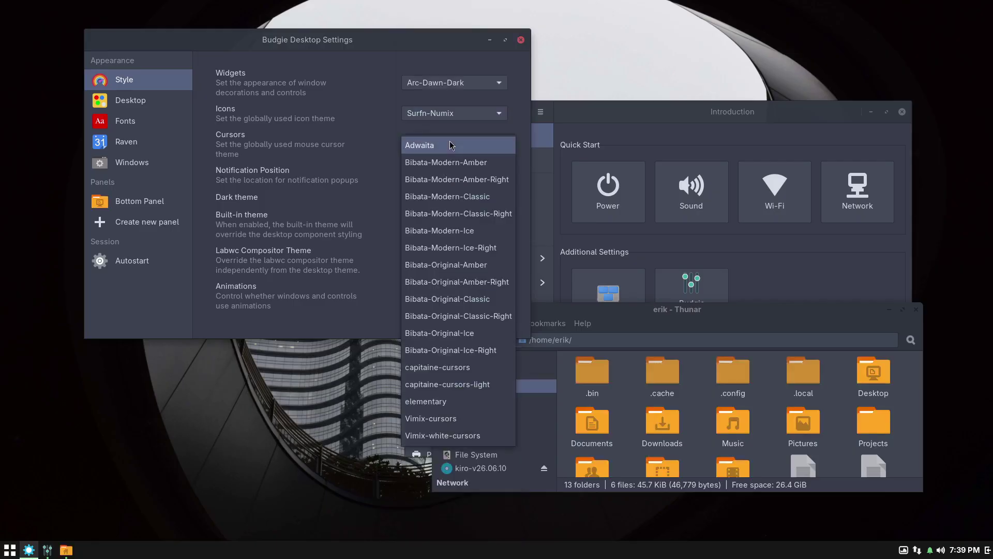
left_click(466, 230)
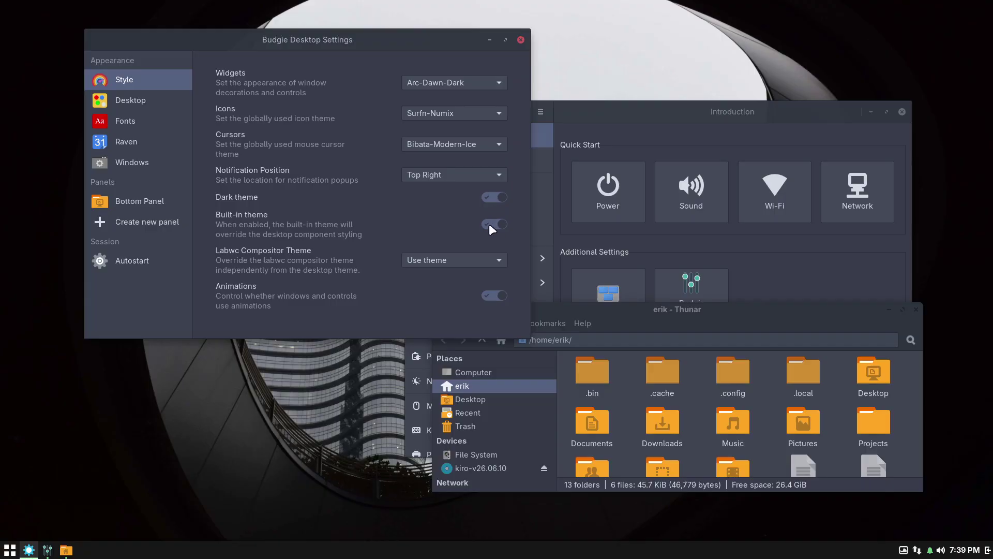
Toggle the built-in theme off and on, comparing app menu styling, leaving it off.
left_click(493, 224)
left_click(12, 551)
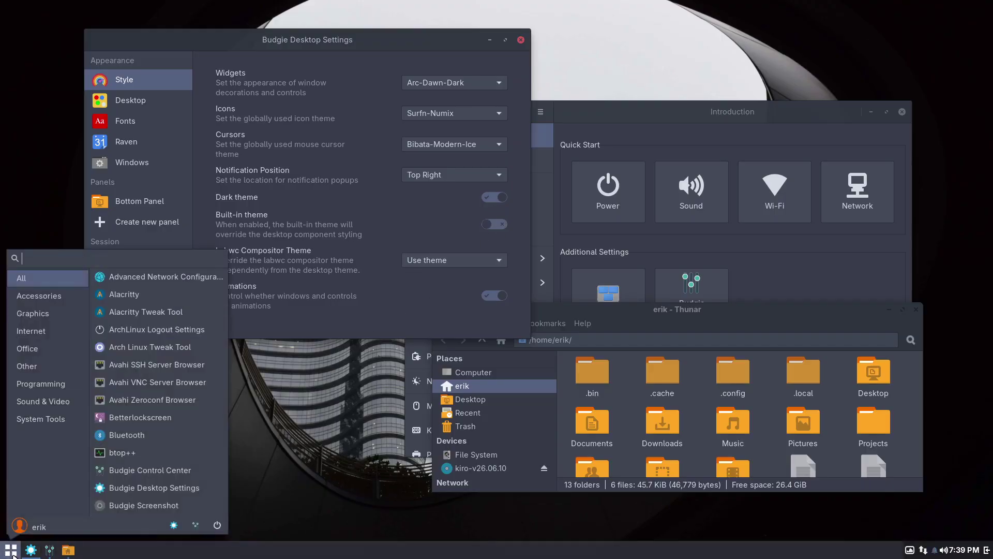
left_click(427, 216)
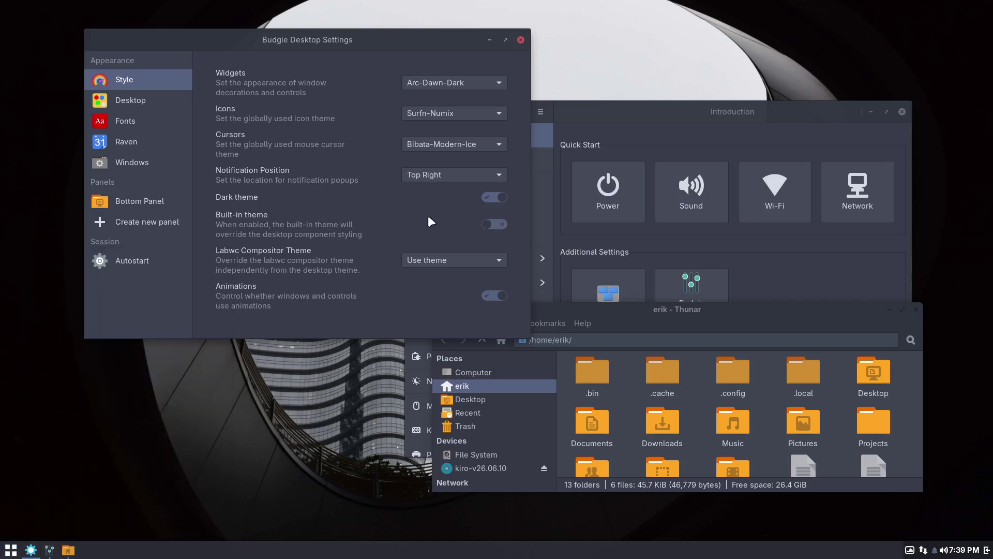
left_click(498, 225)
left_click(6, 551)
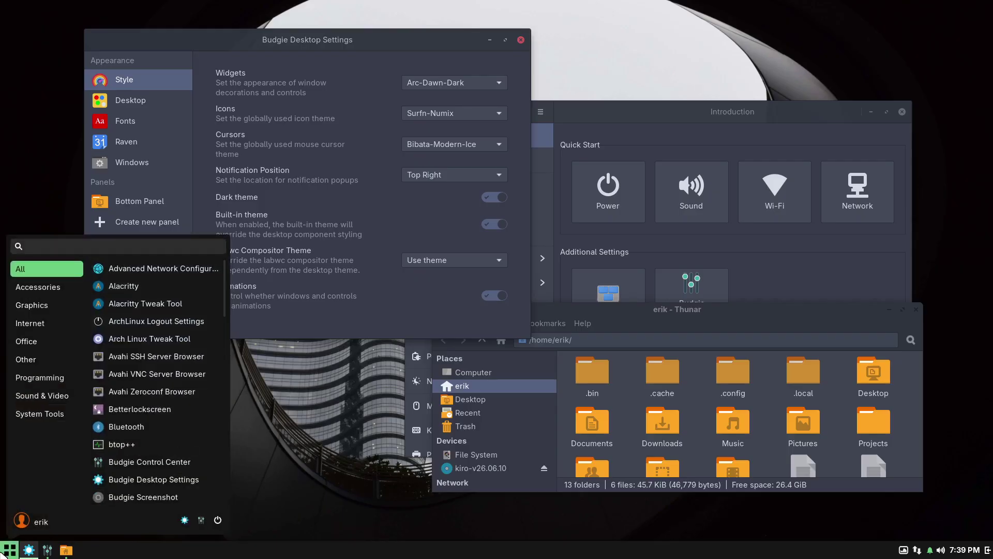
left_click(464, 241)
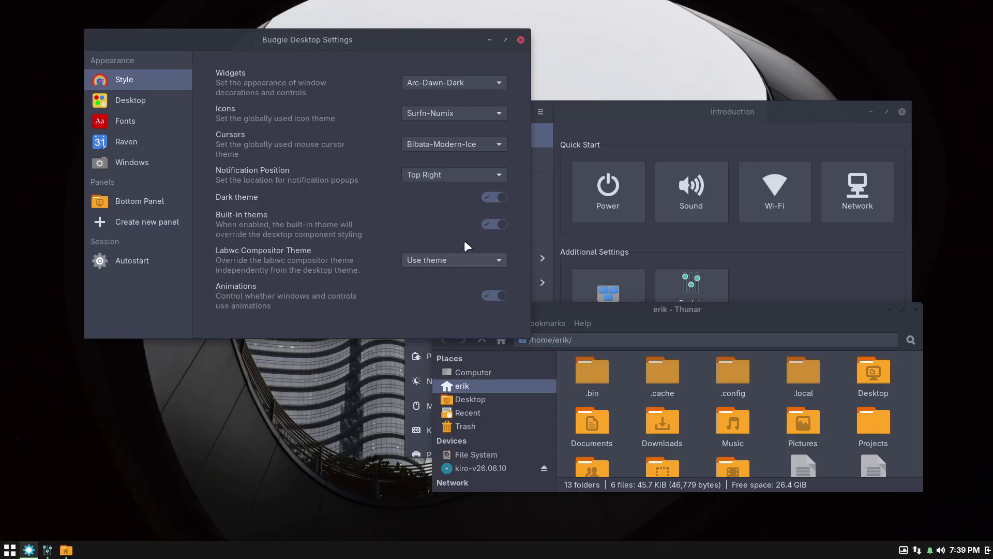
left_click(489, 225)
left_click(10, 551)
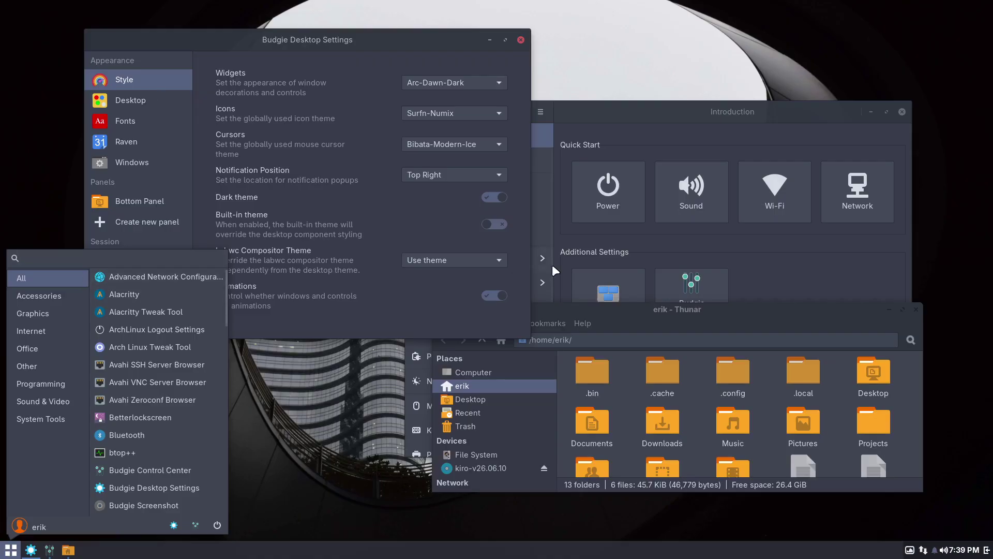
left_click(455, 301)
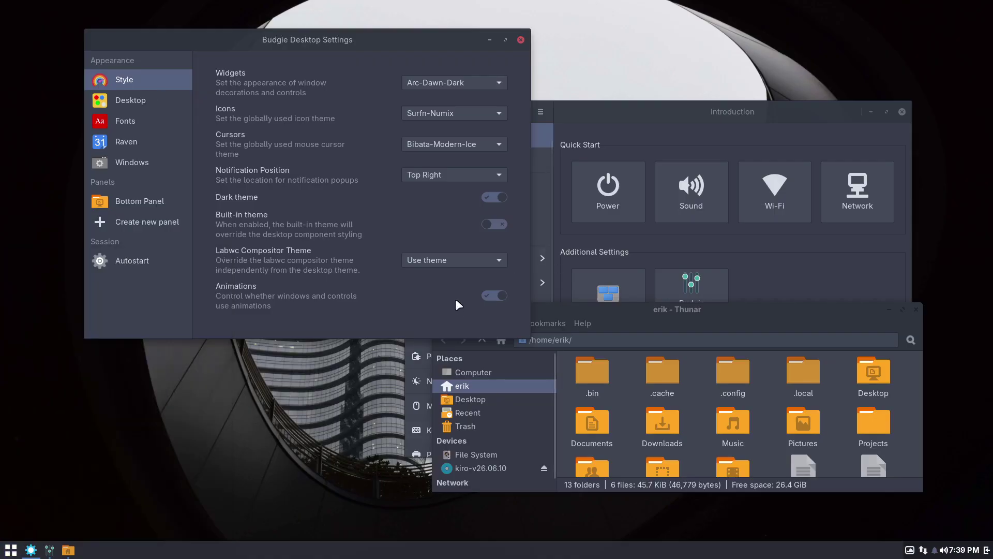
Show the Desktop settings page and rearrange the settings and Control Center windows.
left_click(169, 103)
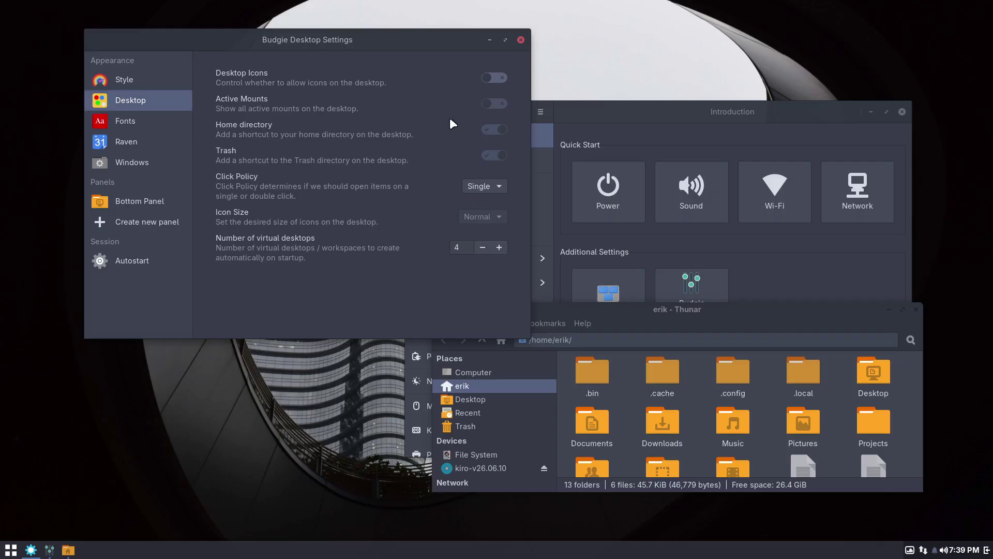
left_click_drag(393, 36, 460, 51)
left_click_drag(760, 111, 858, 129)
left_click(513, 63)
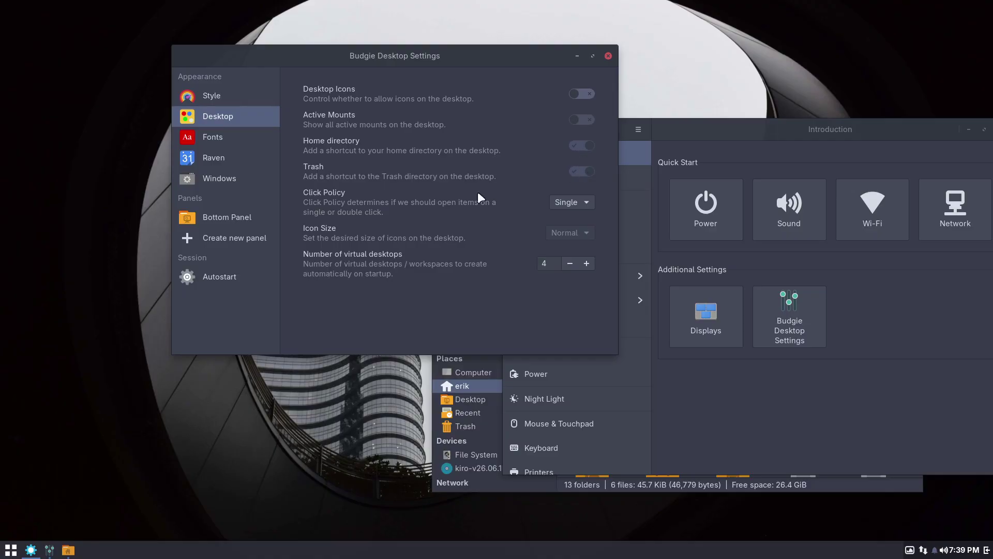
Set the window-title font to Adwaita Sans Bold 12 on the Fonts page.
left_click(225, 136)
left_click(563, 98)
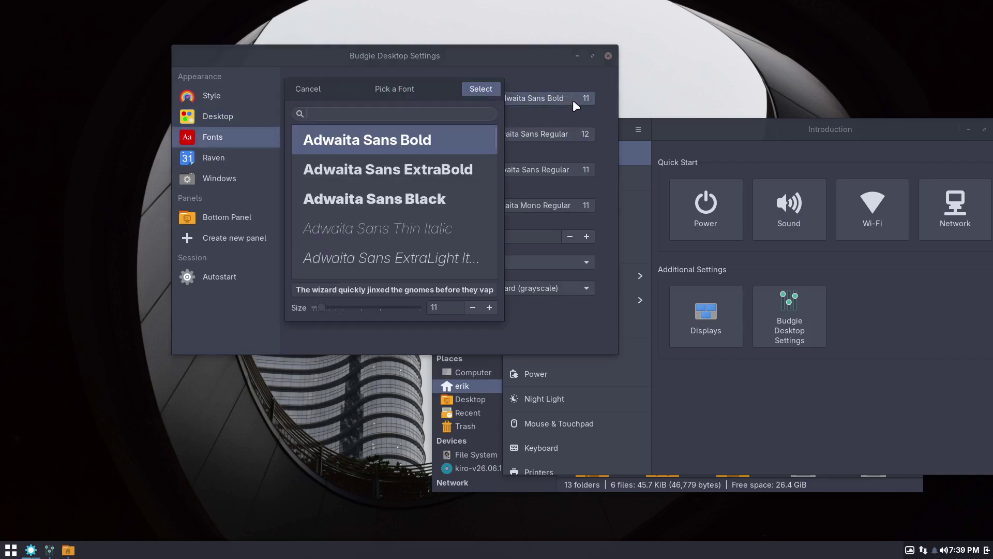
left_click(489, 307)
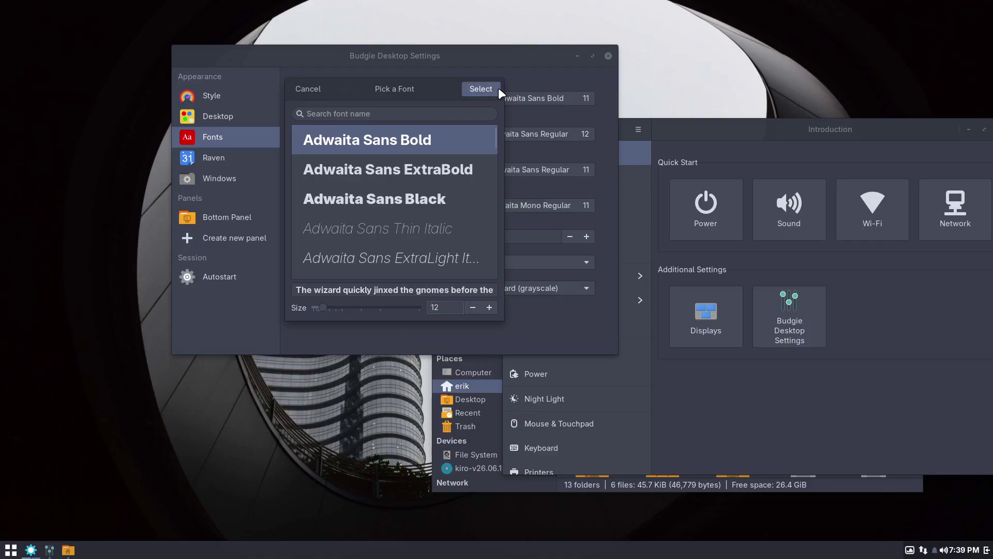
left_click(497, 89)
left_click(577, 133)
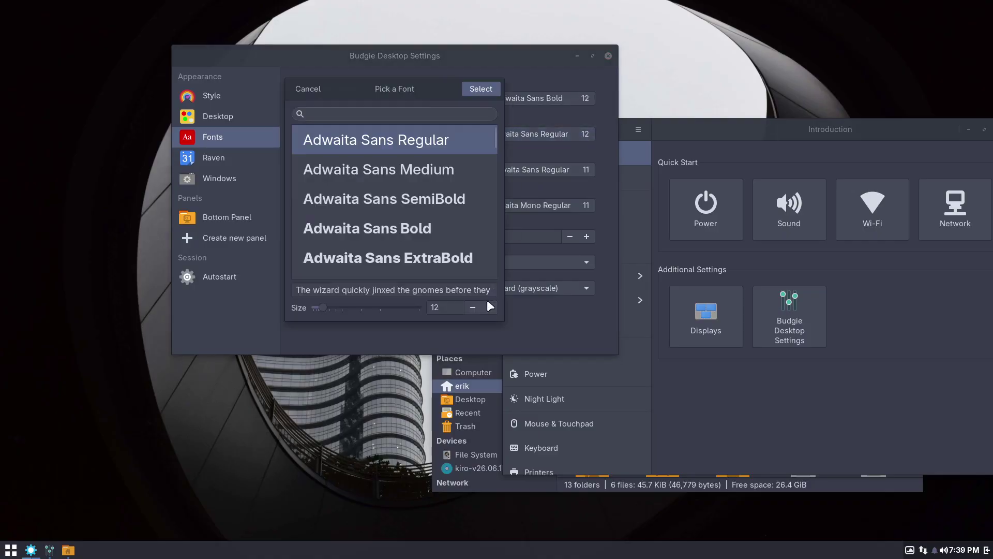
left_click(487, 86)
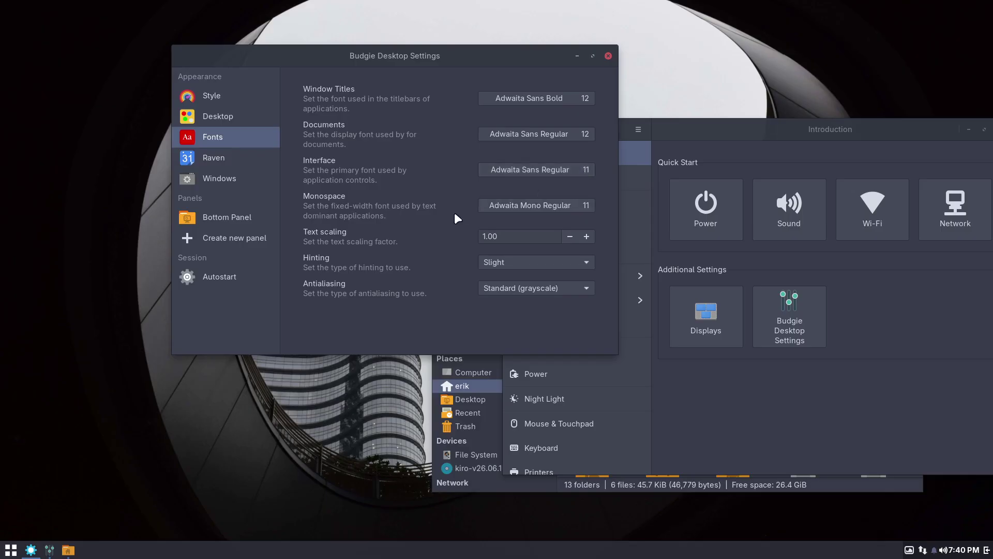
Browse the Raven, Windows and Bottom Panel pages, then show the Autostart list.
left_click(217, 156)
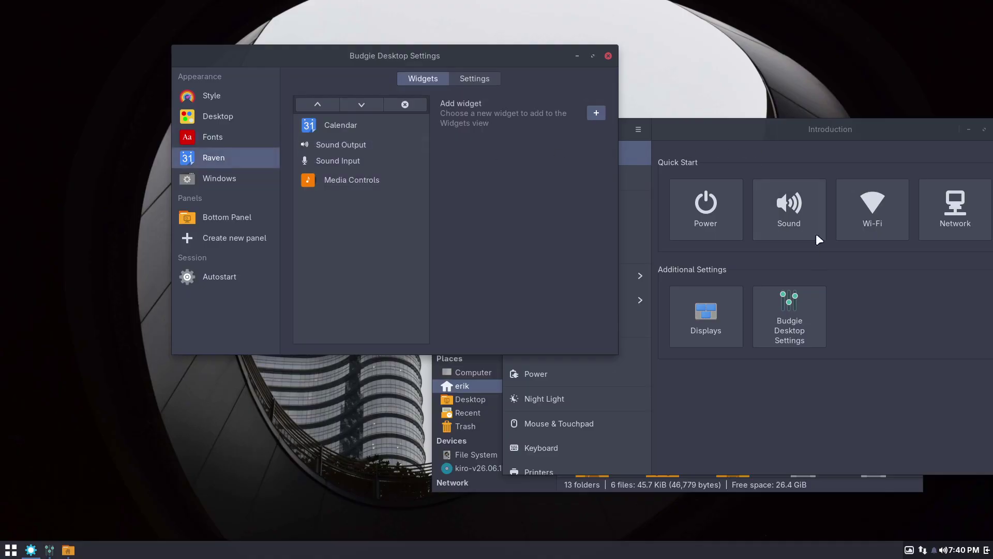
left_click(986, 551)
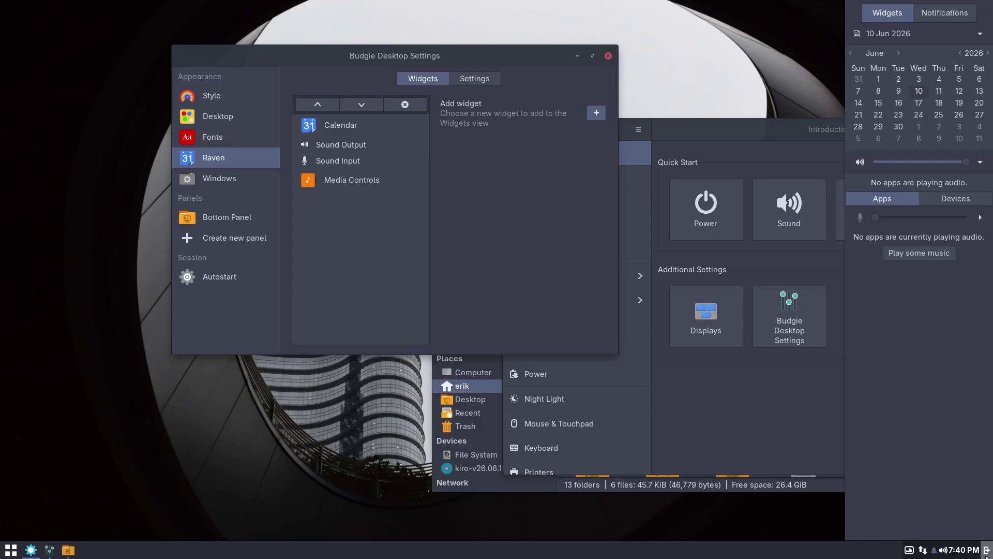
left_click(987, 550)
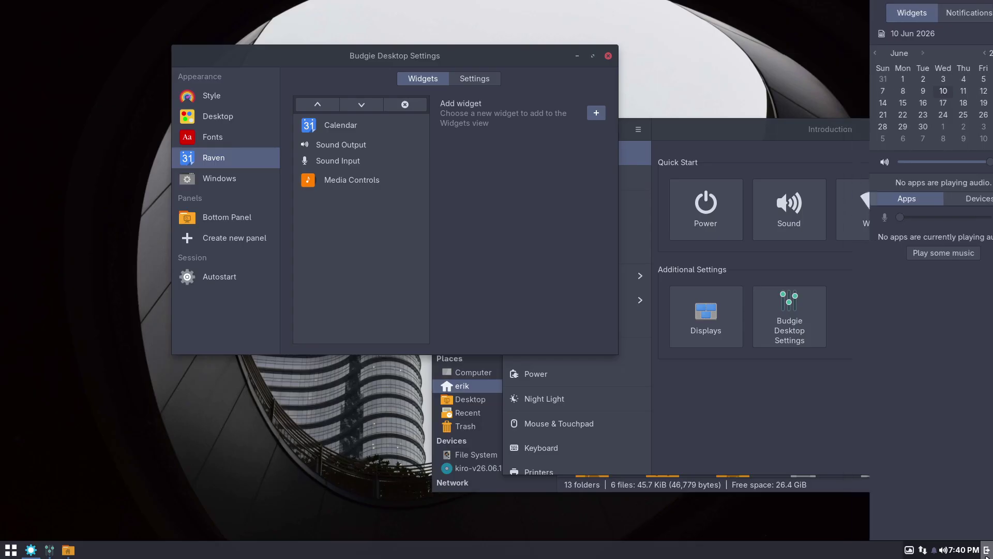
left_click(233, 182)
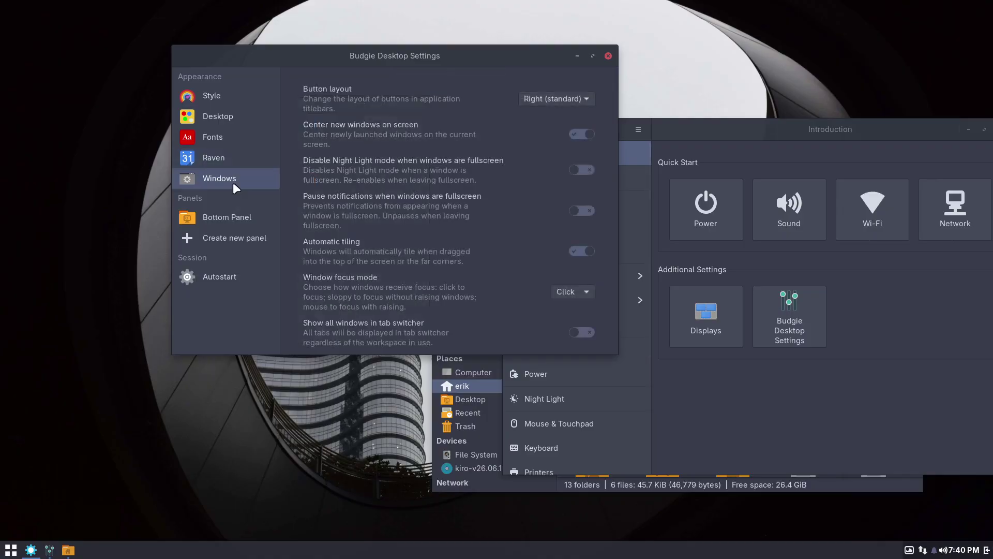
left_click(234, 217)
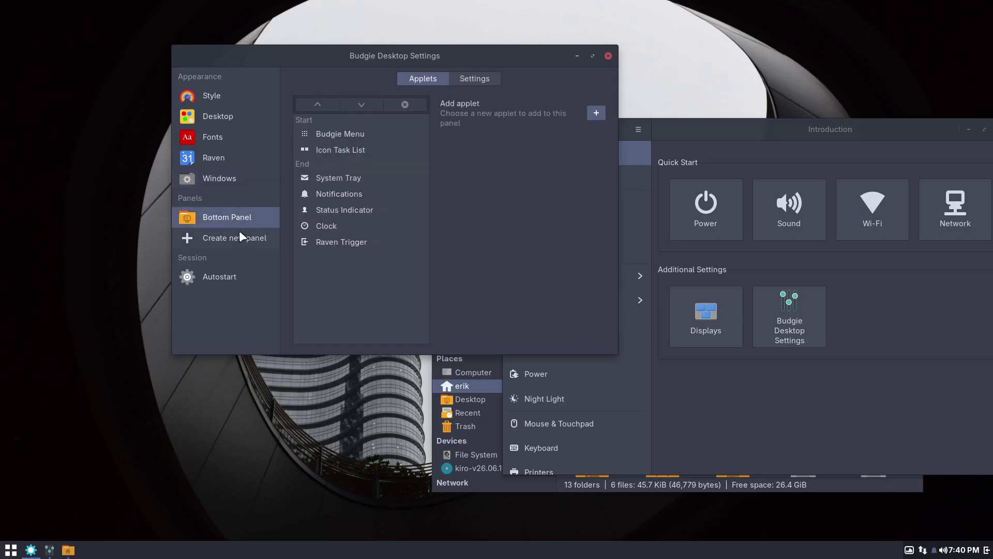
left_click(243, 276)
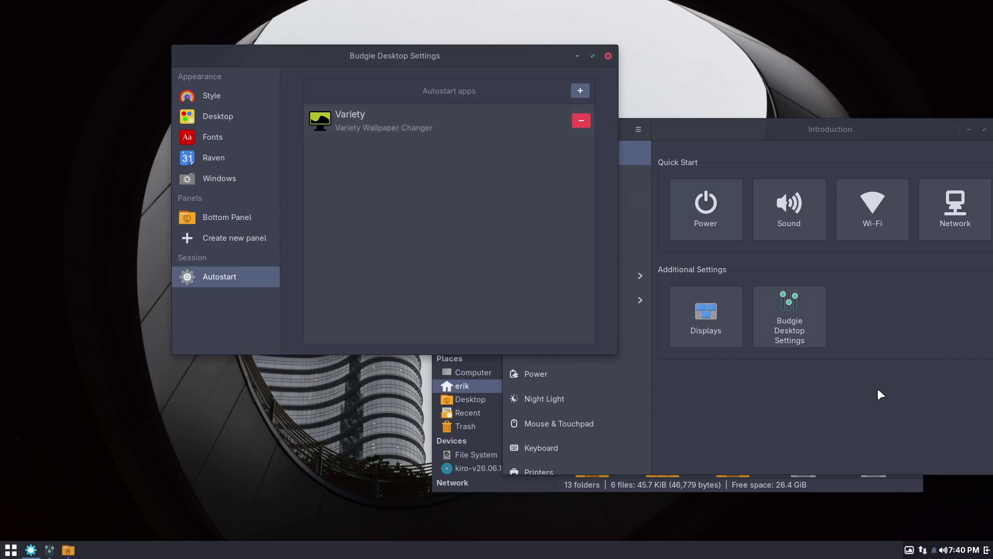
Set the red desert image as wallpaper through Variety's wallpaper selector.
left_click(910, 551)
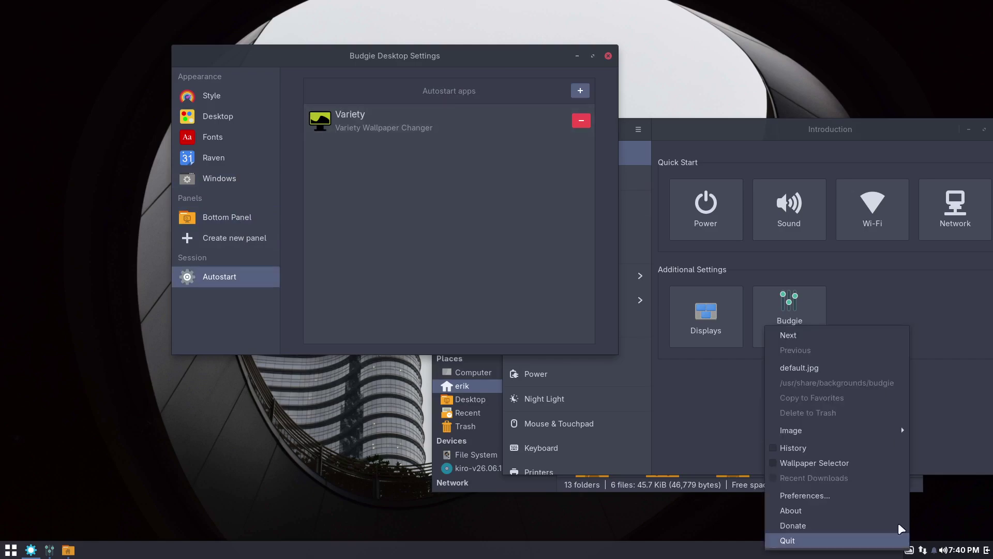
left_click(826, 463)
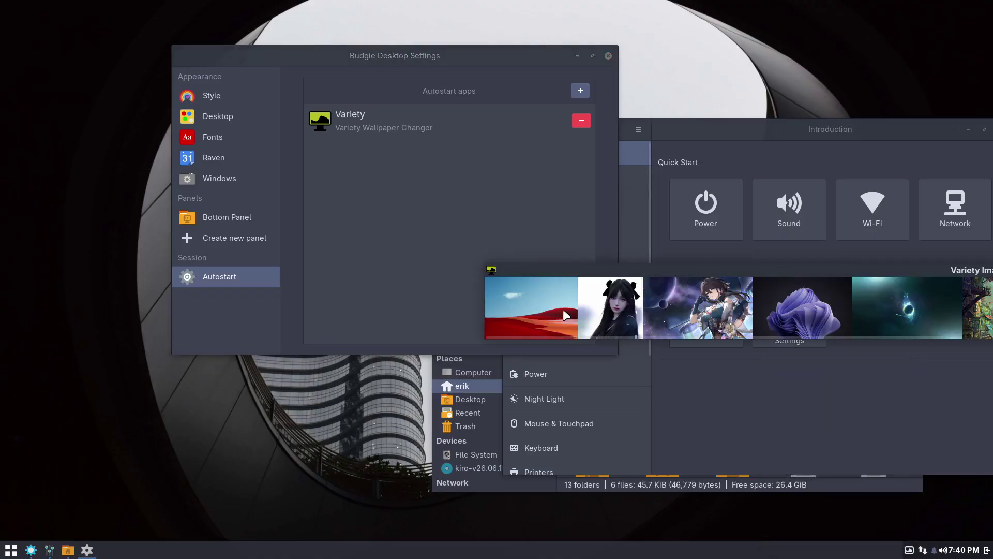
left_click(547, 311)
right_click(546, 311)
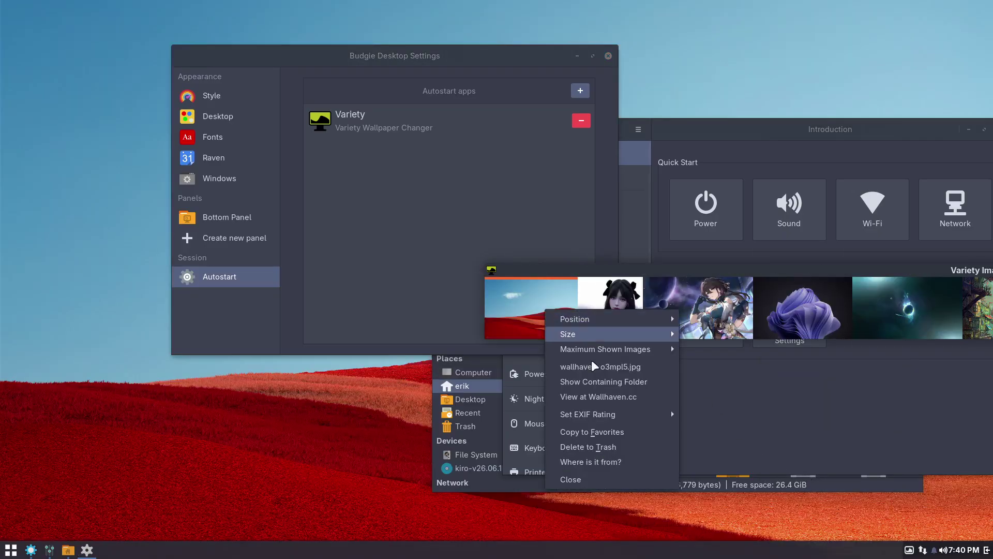
left_click(571, 479)
Close the Control Center and file manager windows, then bring up the desktop context menu.
left_click_drag(857, 135, 742, 131)
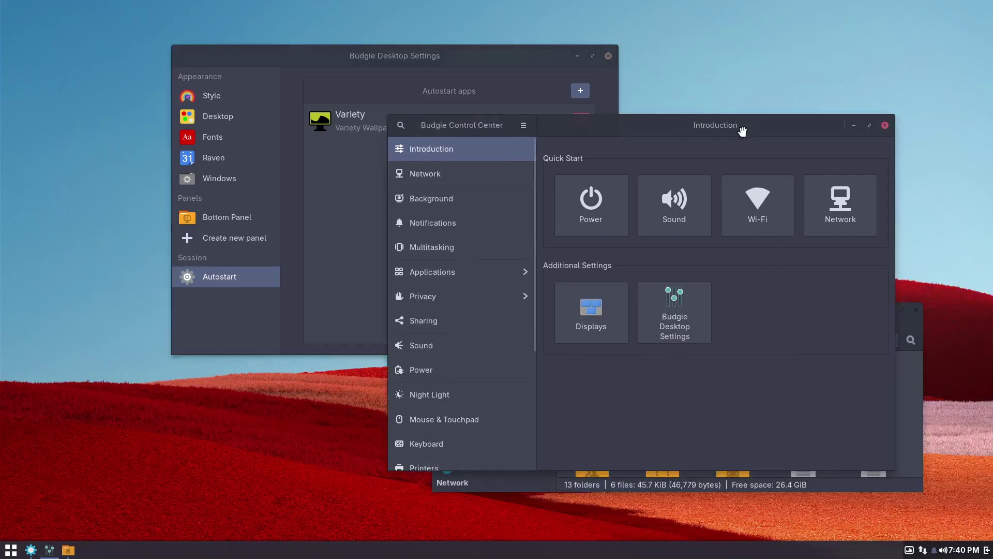
left_click(770, 125)
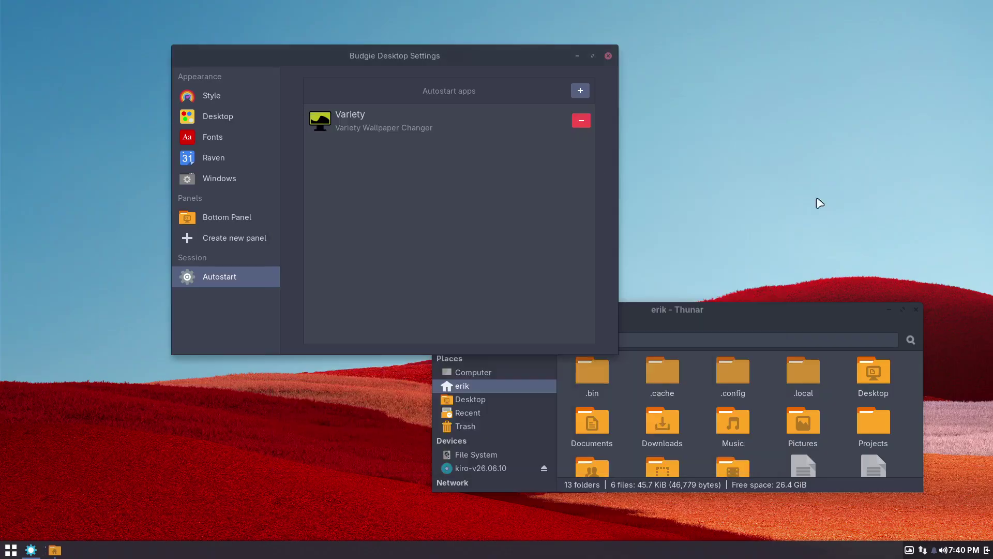
left_click(914, 311)
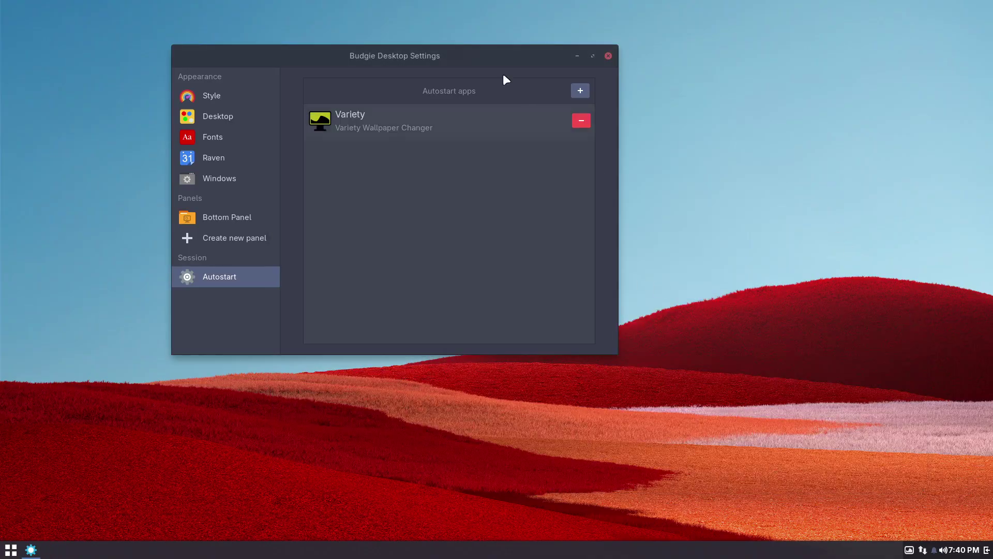
left_click_drag(461, 56, 653, 134)
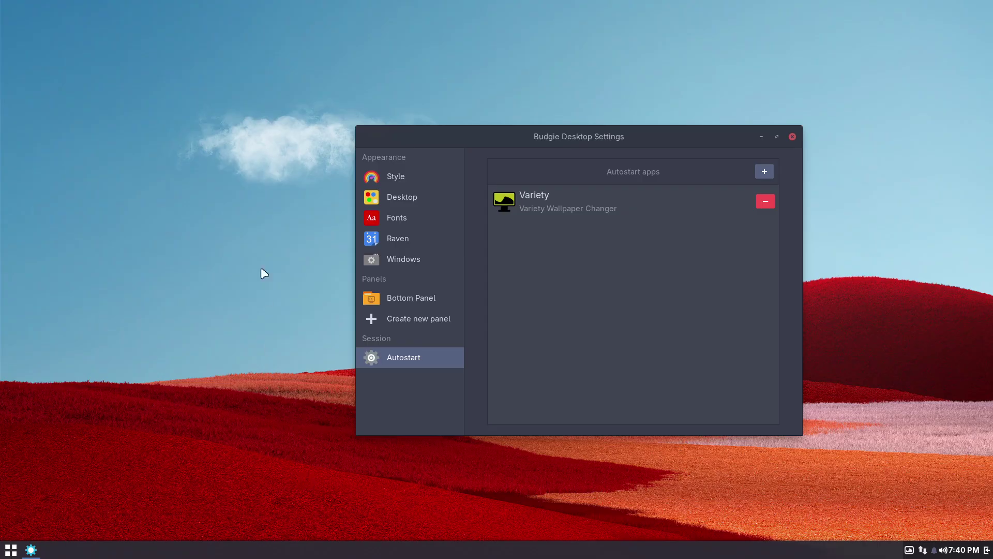
right_click(257, 220)
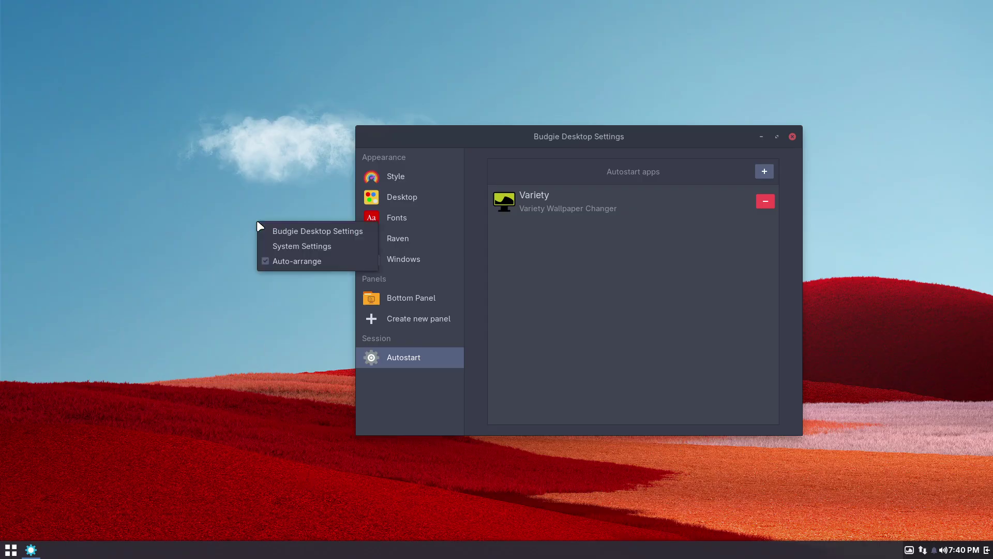
left_click(336, 231)
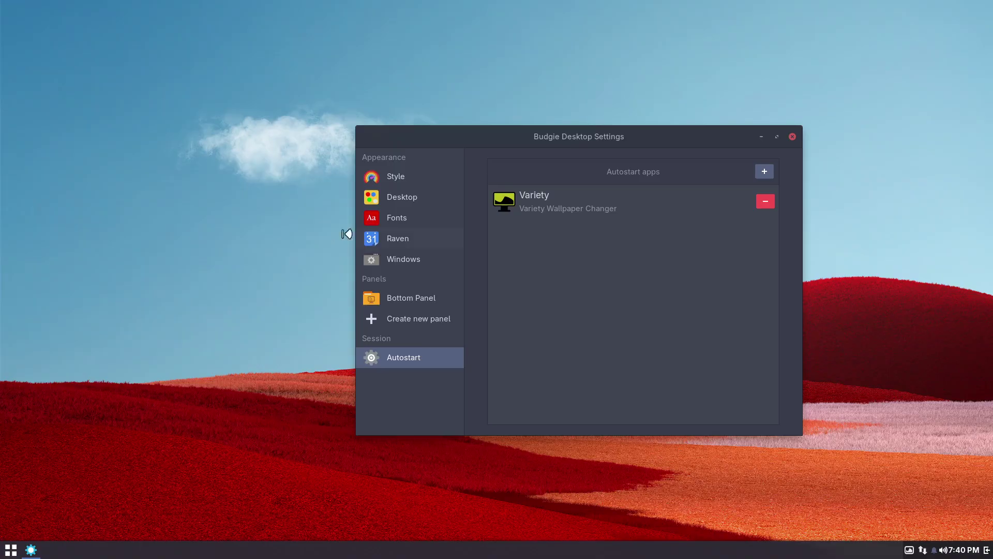
right_click(173, 218)
Open System Settings from the desktop menu and arrange the two settings windows.
left_click(218, 243)
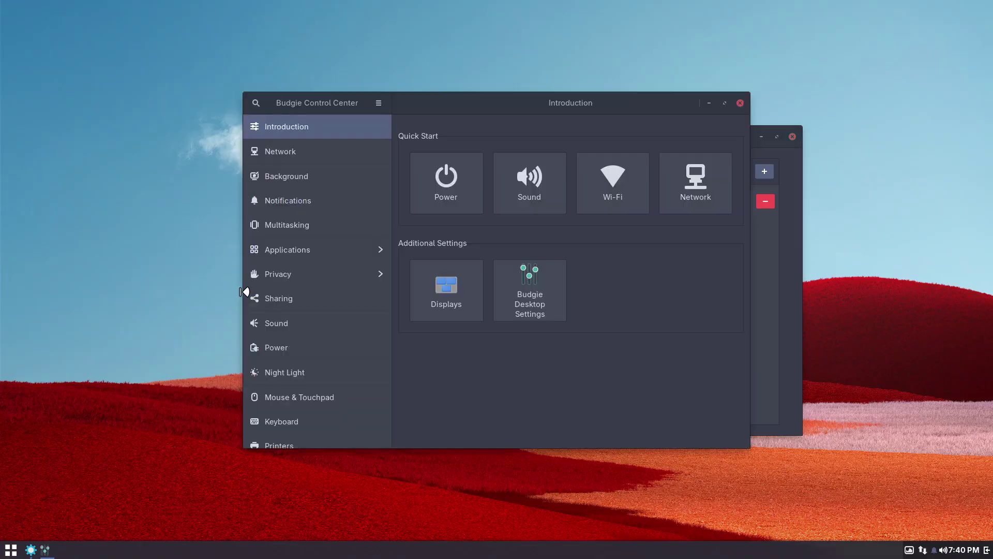
left_click_drag(489, 102, 309, 41)
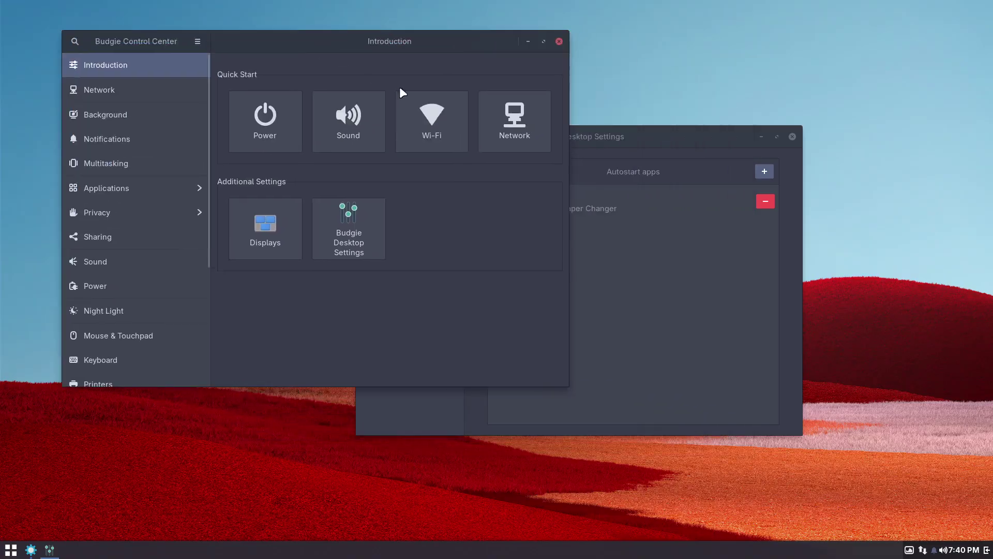
left_click_drag(622, 136, 781, 193)
On the Background page, settle on the Colosseum photo as wallpaper and close Desktop Settings.
left_click(160, 116)
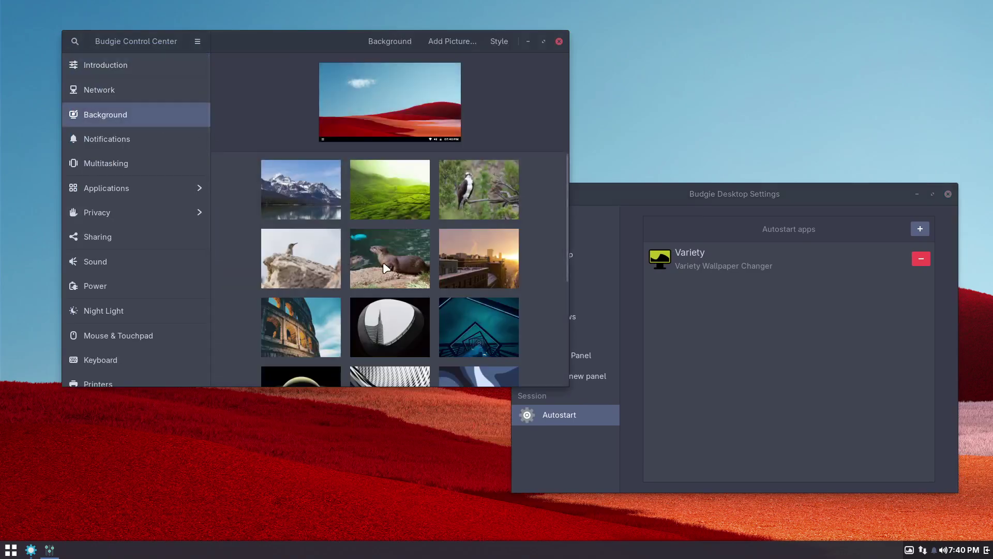
left_click(392, 283)
left_click_drag(384, 38, 362, 58)
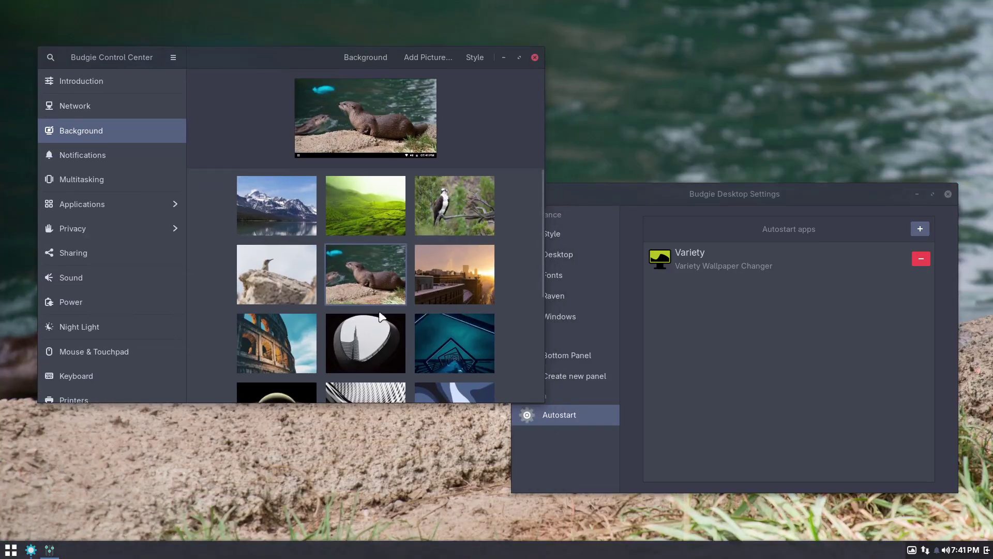
left_click(372, 339)
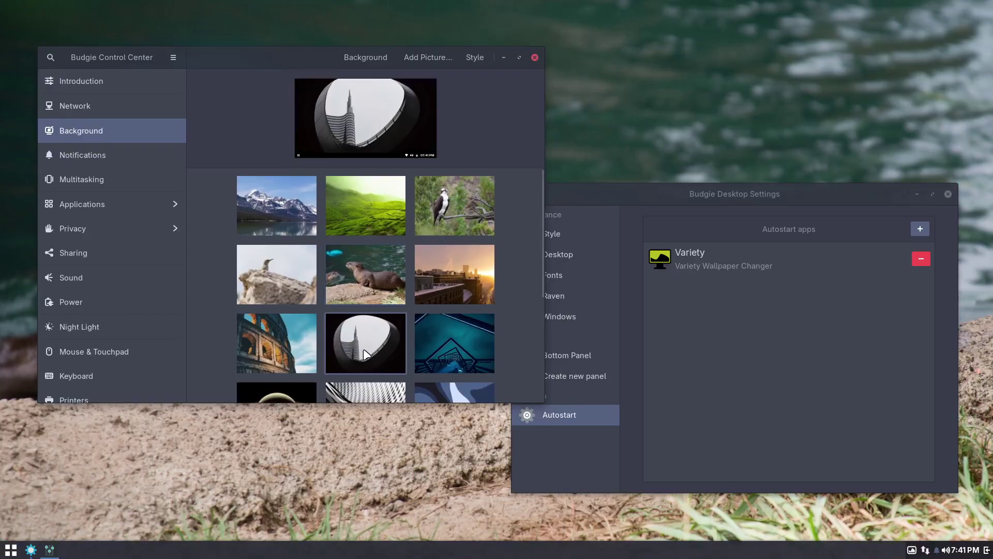
left_click(289, 349)
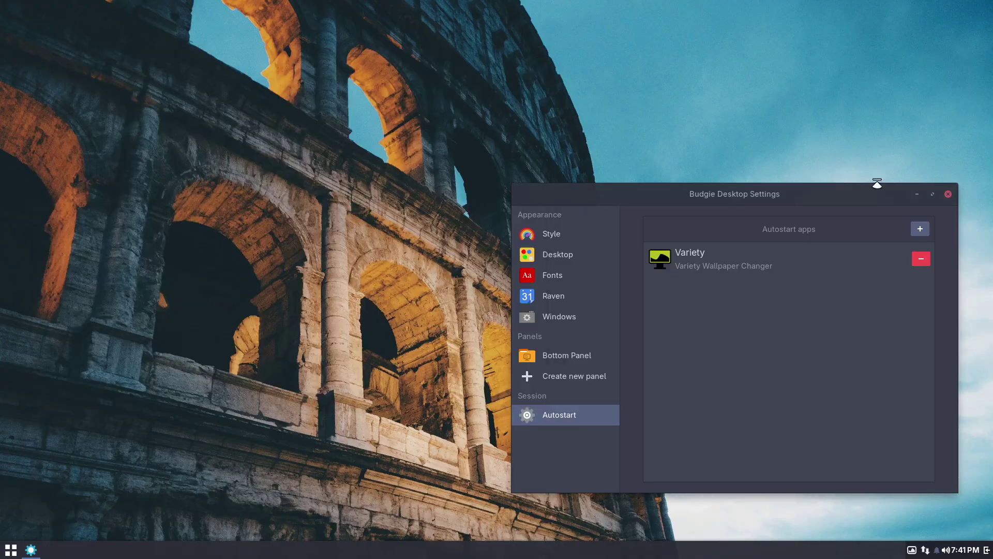
left_click(948, 194)
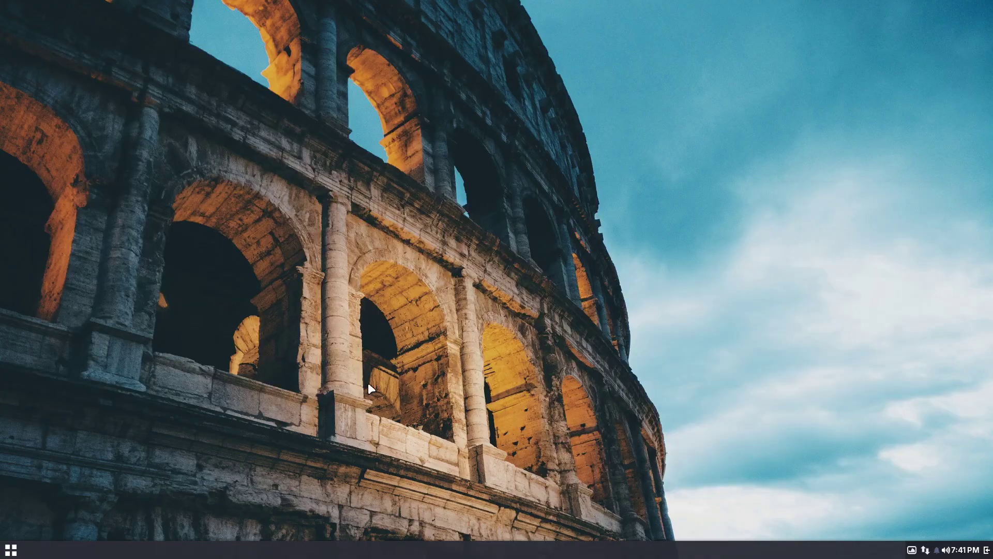
left_click(10, 549)
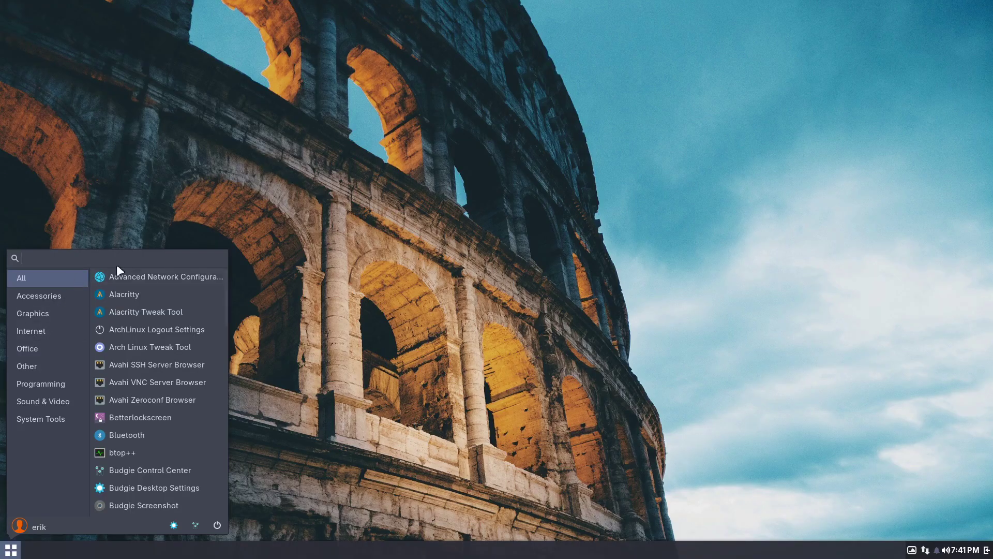
Launch Alacritty Tweak Tool on its Themes tab and search the app menu for 'alac'.
left_click(169, 310)
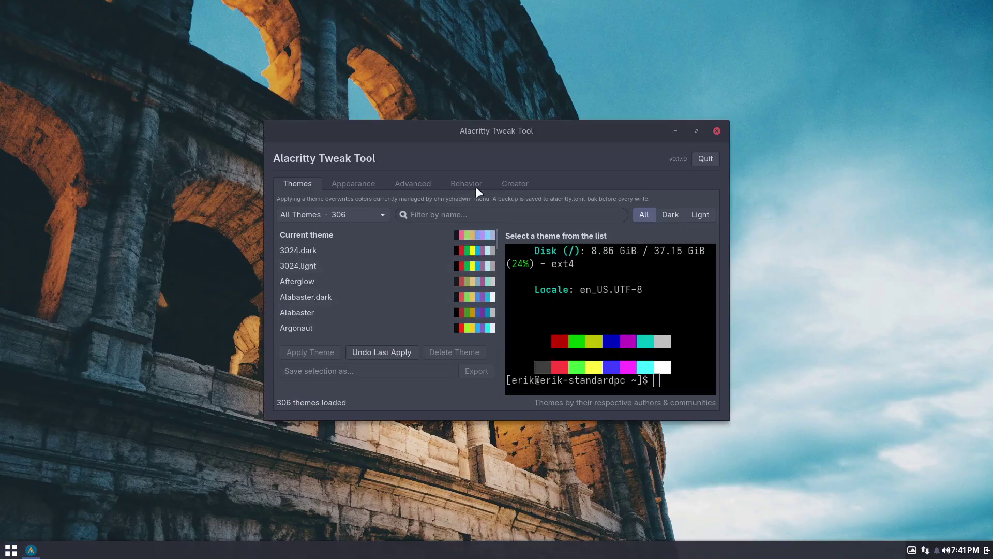
left_click_drag(483, 136, 336, 54)
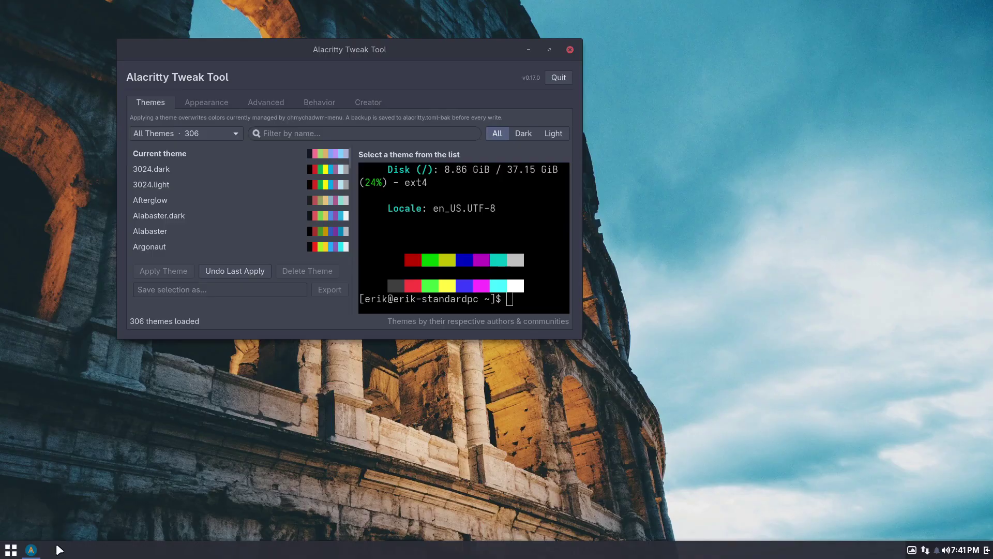
left_click(3, 554)
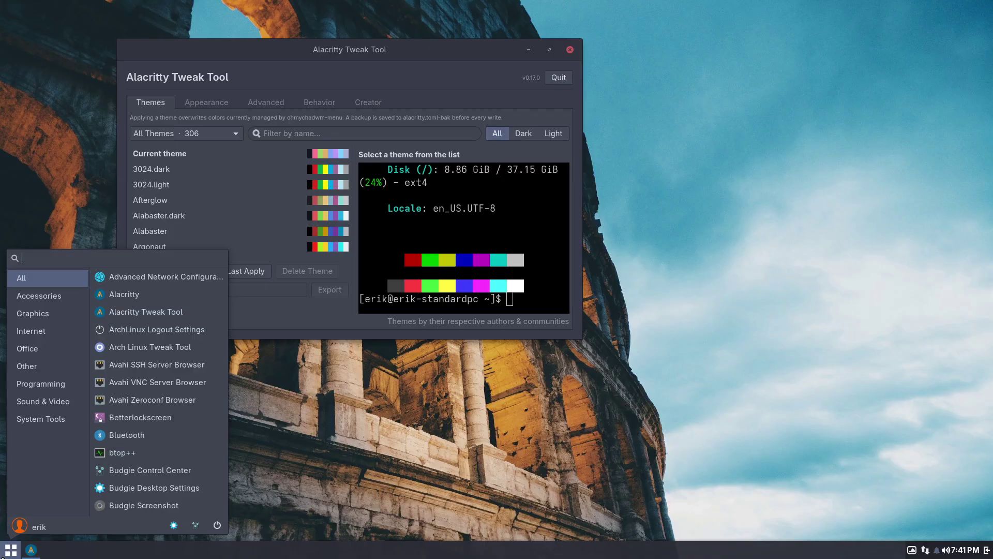
type("alac")
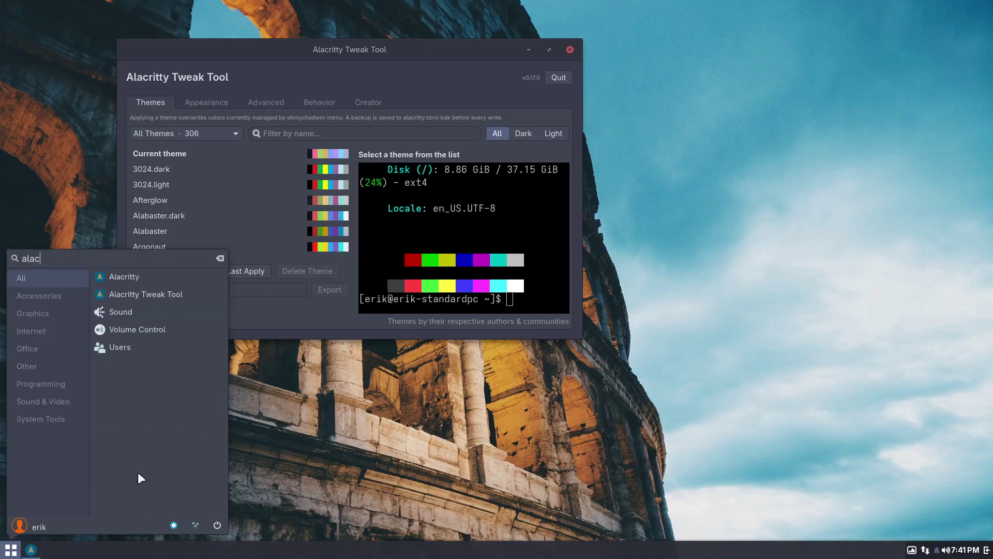
Launch the Alacritty terminal and run 'ff' to show system info.
left_click(149, 271)
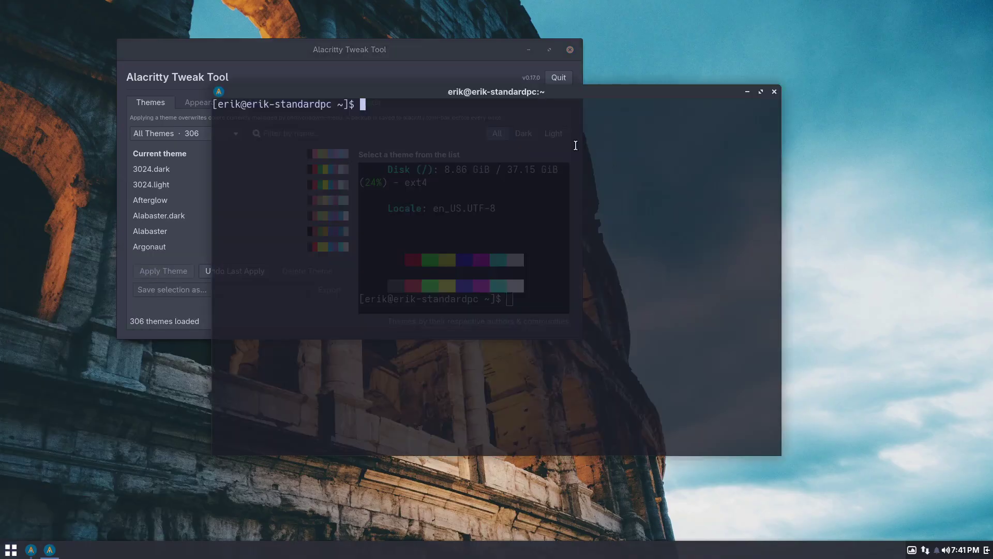
left_click_drag(524, 92, 670, 134)
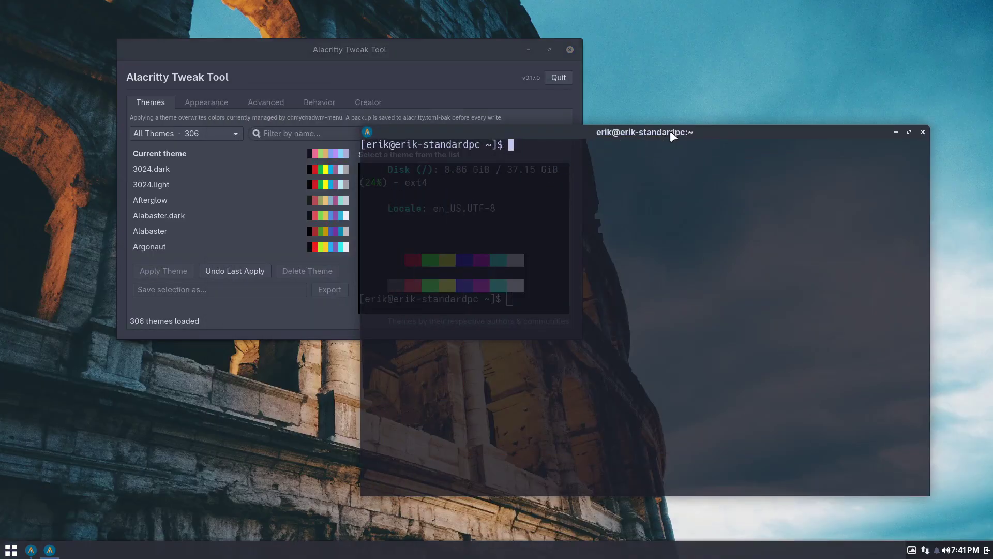
type("ff")
key("Return")
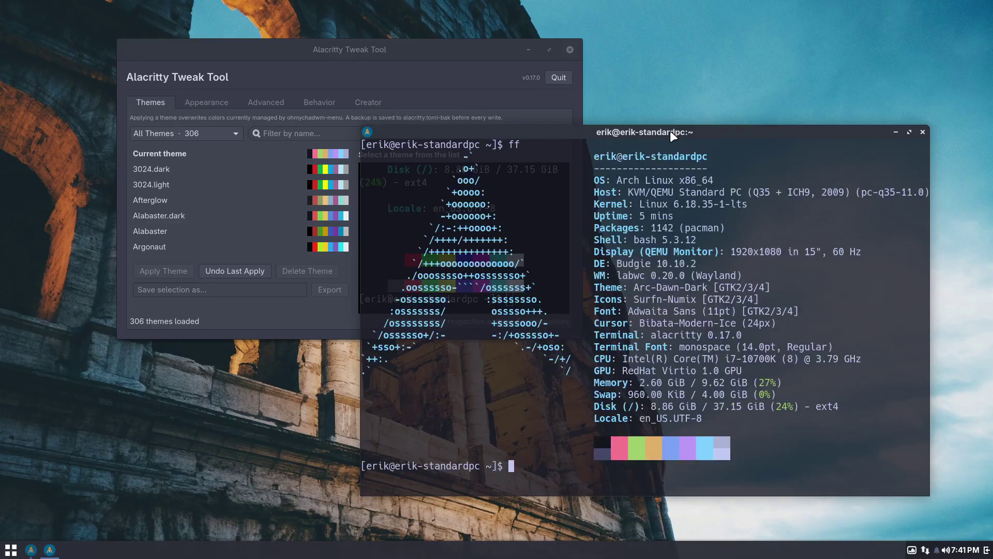
Apply the 3024.dark theme to the terminal, then reapply the original Current theme.
left_click(172, 167)
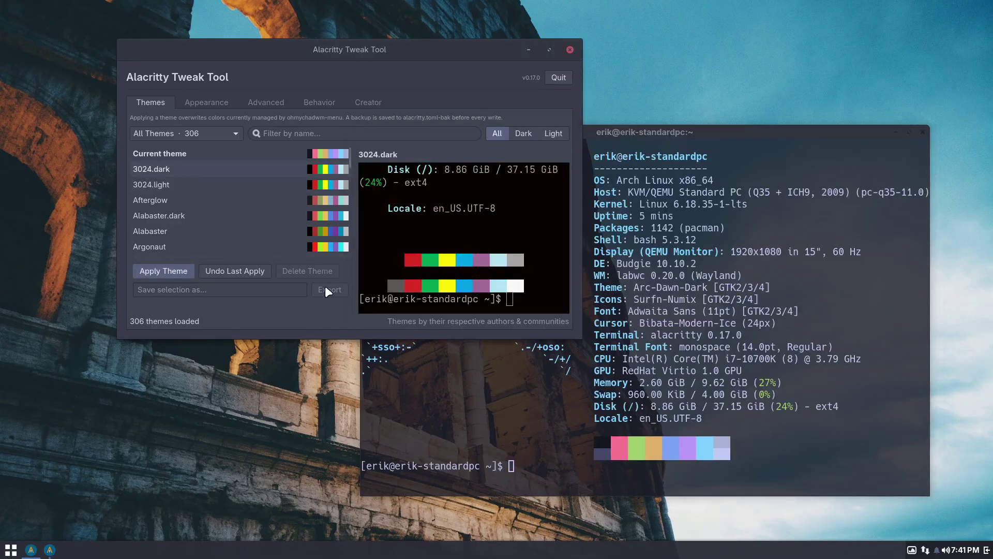
left_click(171, 270)
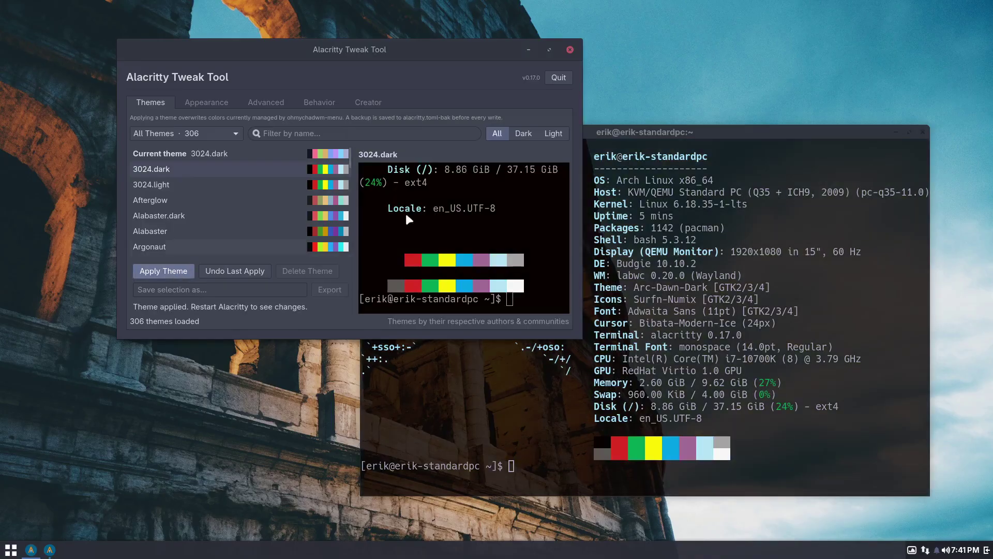
left_click_drag(508, 43, 398, 30)
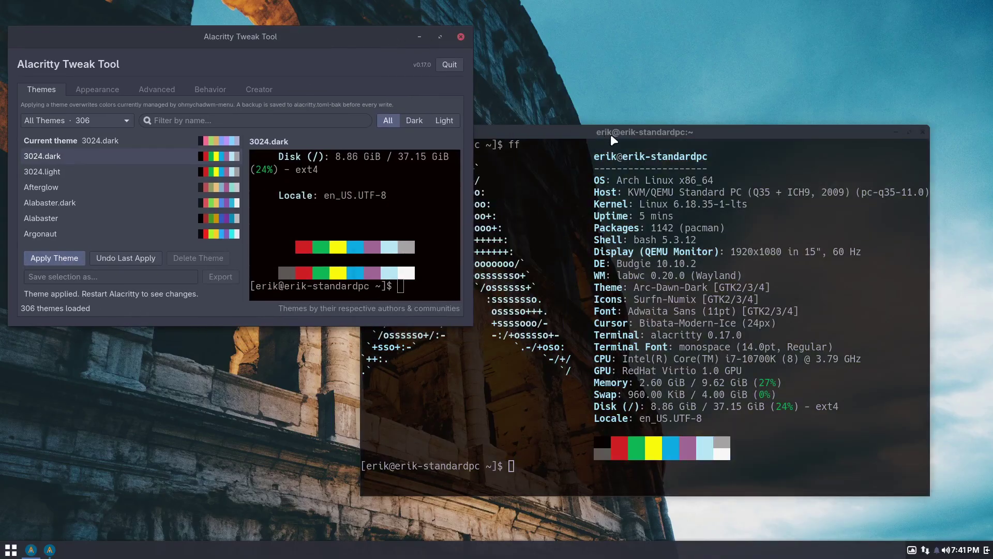
left_click_drag(611, 135, 693, 110)
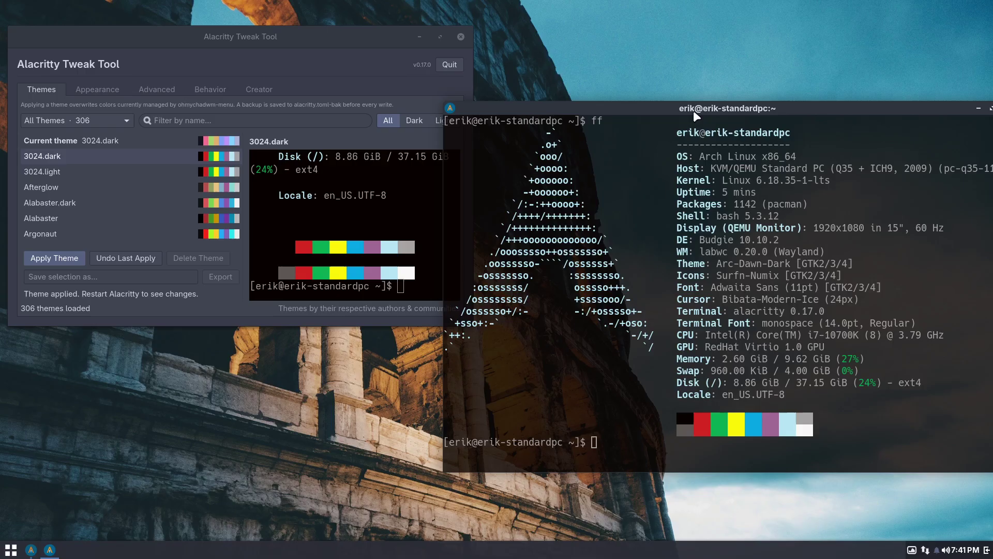
left_click(79, 142)
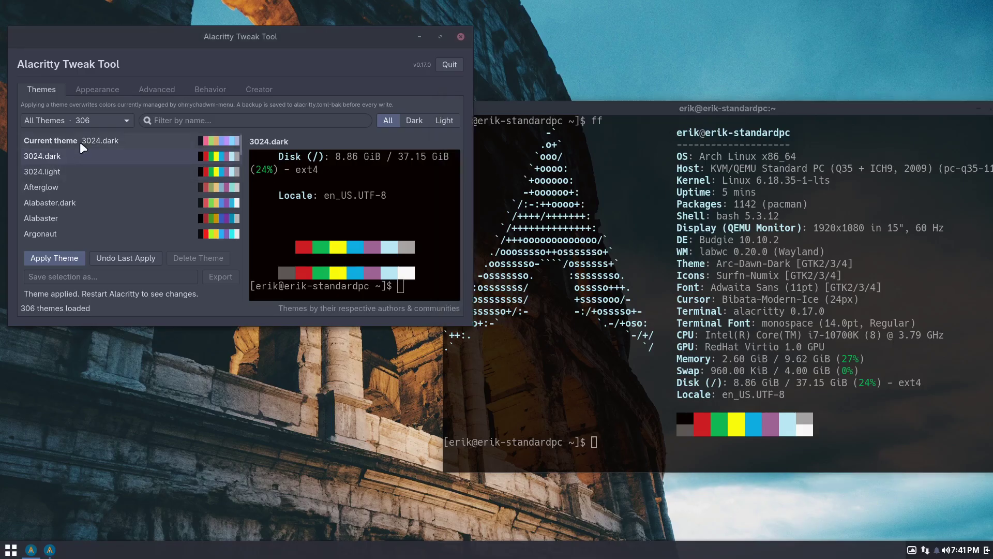
left_click(68, 262)
Close the terminal and Alacritty Tweak Tool, leaving the theme source unchanged.
left_click_drag(905, 107, 700, 156)
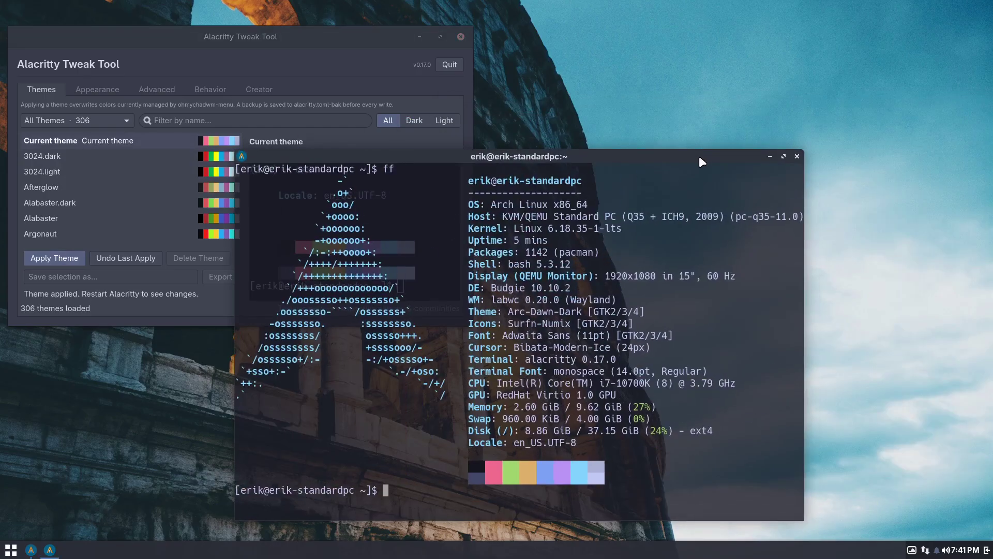
left_click(797, 156)
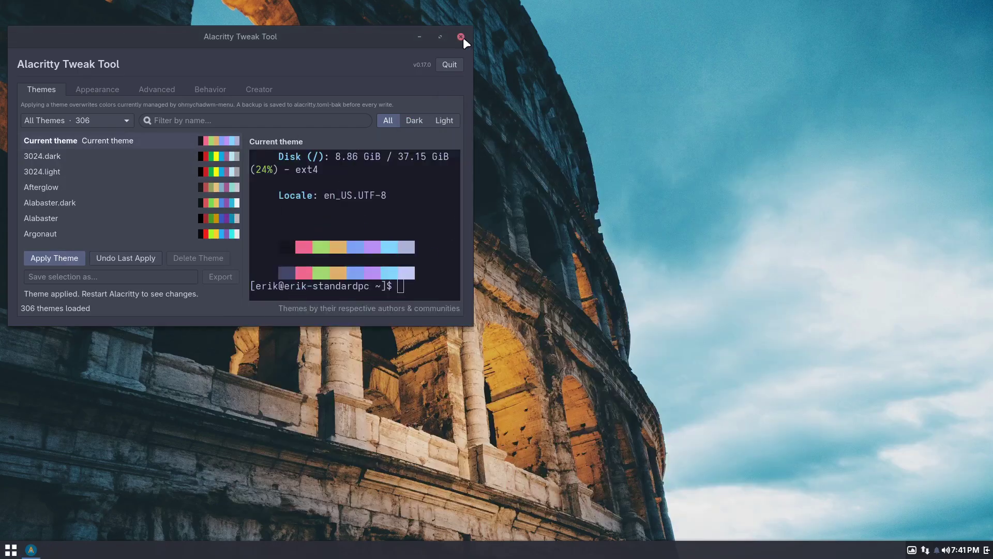
left_click(84, 119)
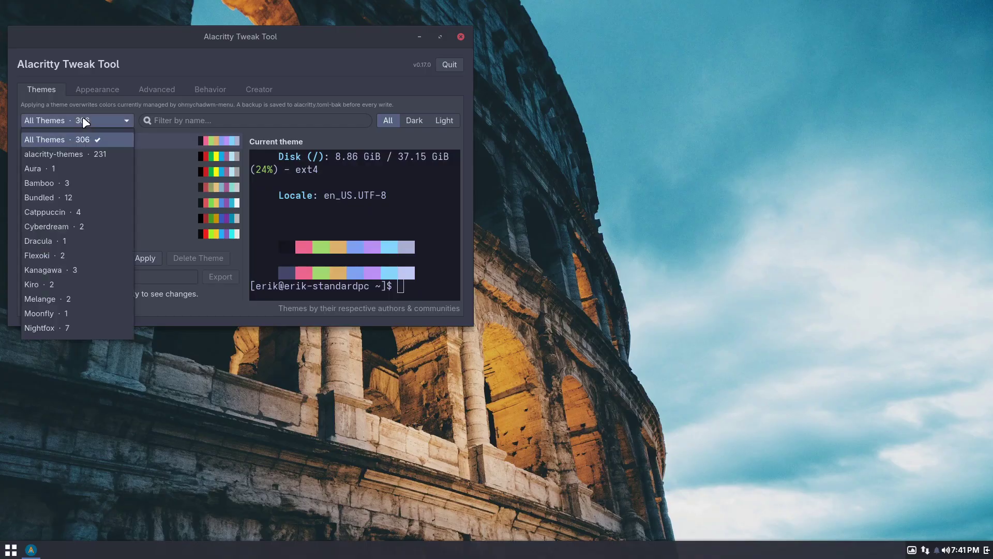
key("Escape")
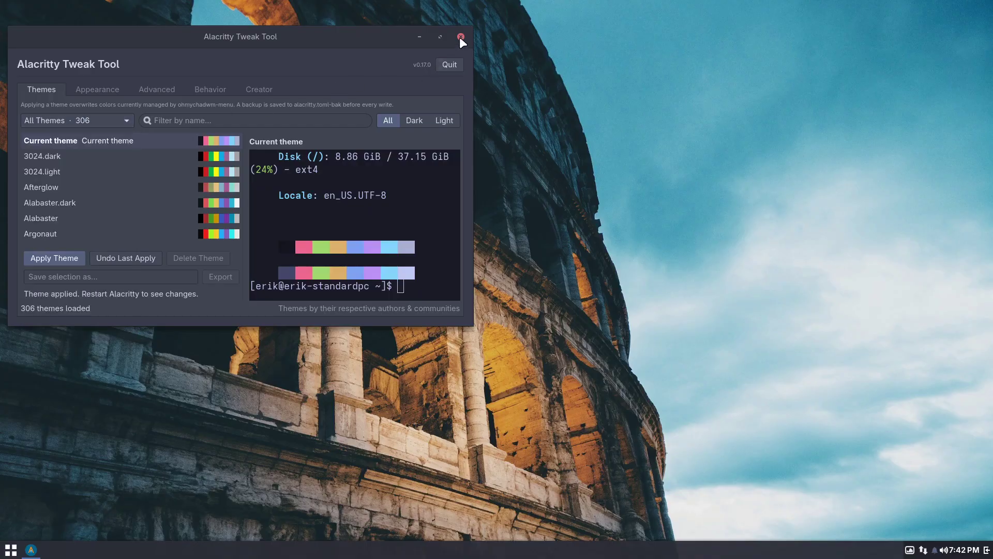
left_click(460, 37)
left_click(11, 551)
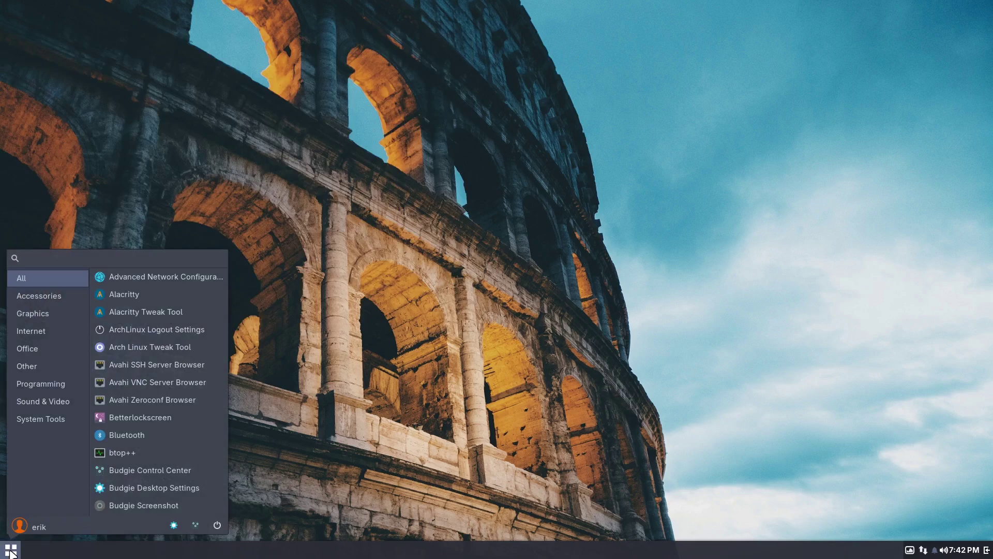
Launch Arch Linux Tweak Tool, authorizing it with the user's password.
left_click(207, 347)
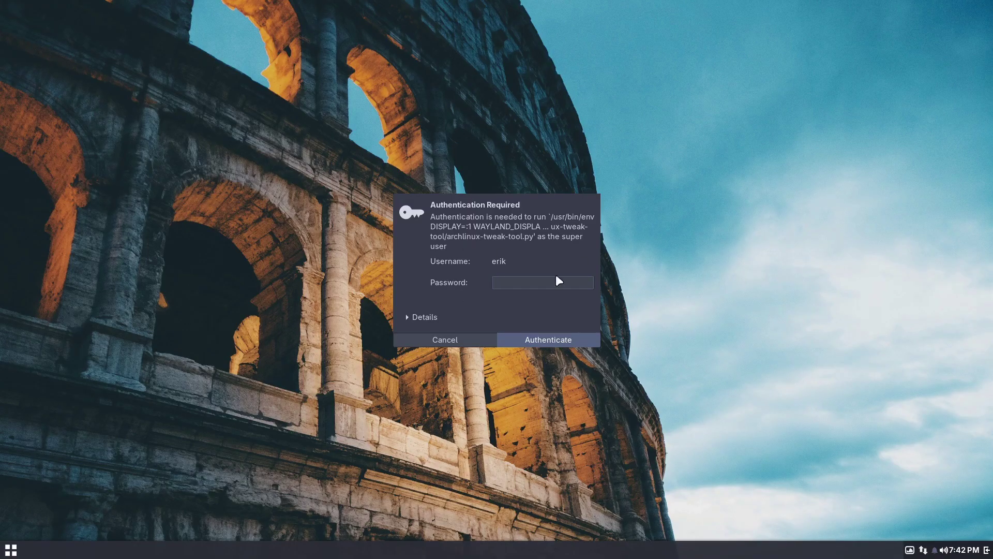
type("*****")
key("Return")
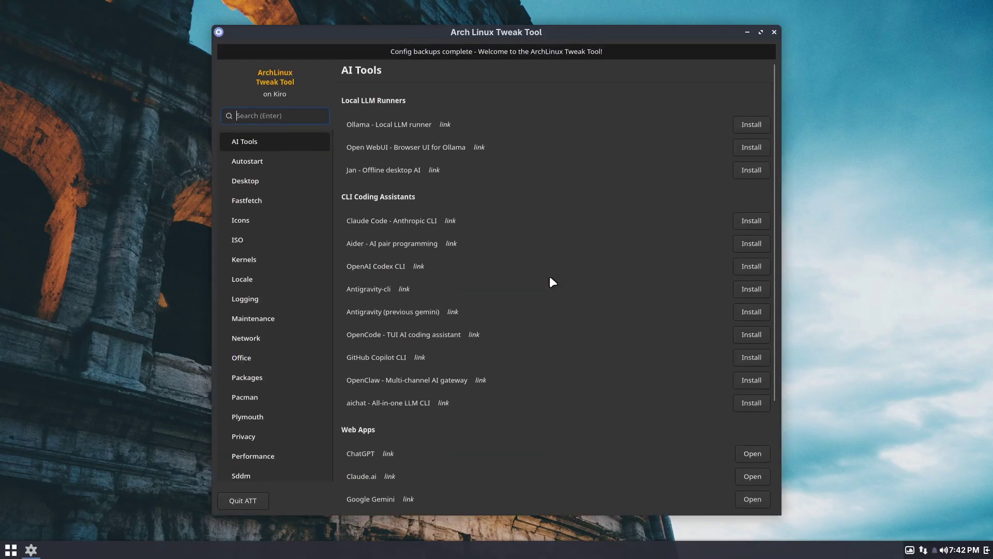
left_click_drag(533, 37, 526, 19)
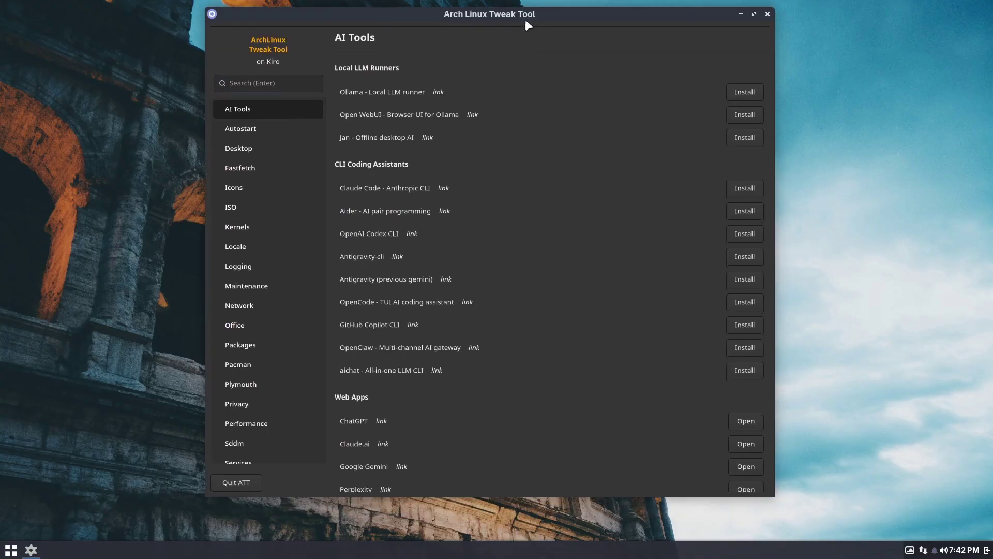
Browse the Desktop, Icons, Kernels, Logging, Maintenance and Network pages, then close the tool.
left_click(251, 147)
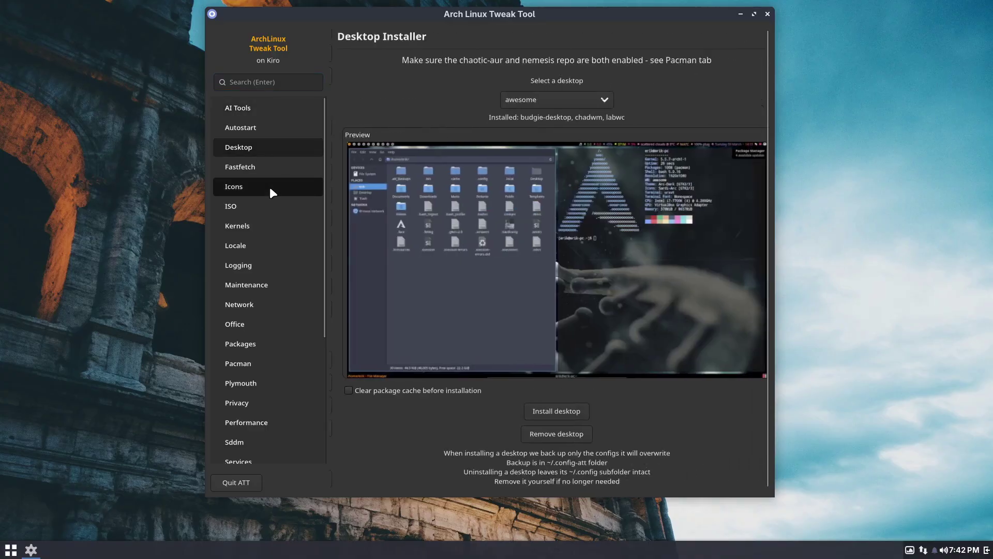
left_click(275, 195)
left_click(279, 228)
left_click(281, 269)
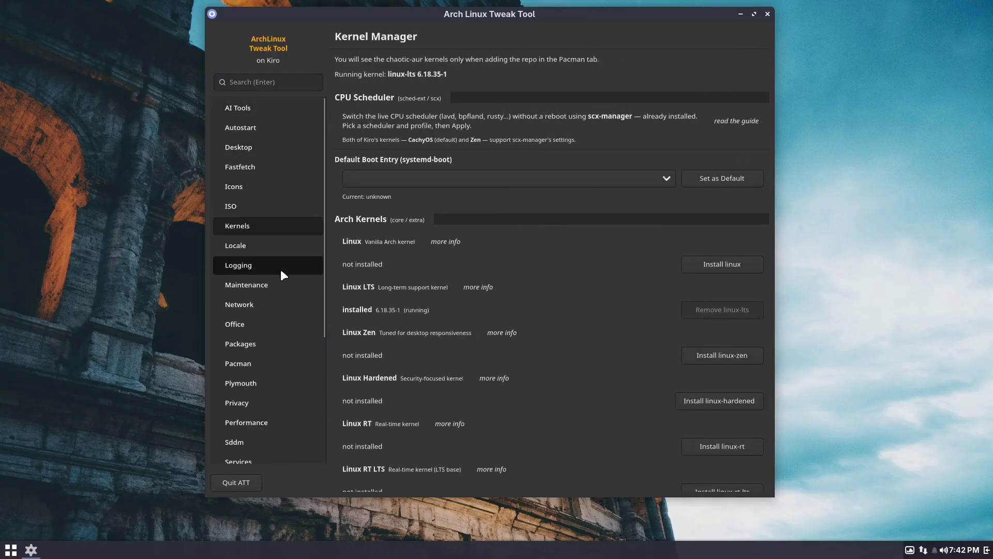
left_click(280, 283)
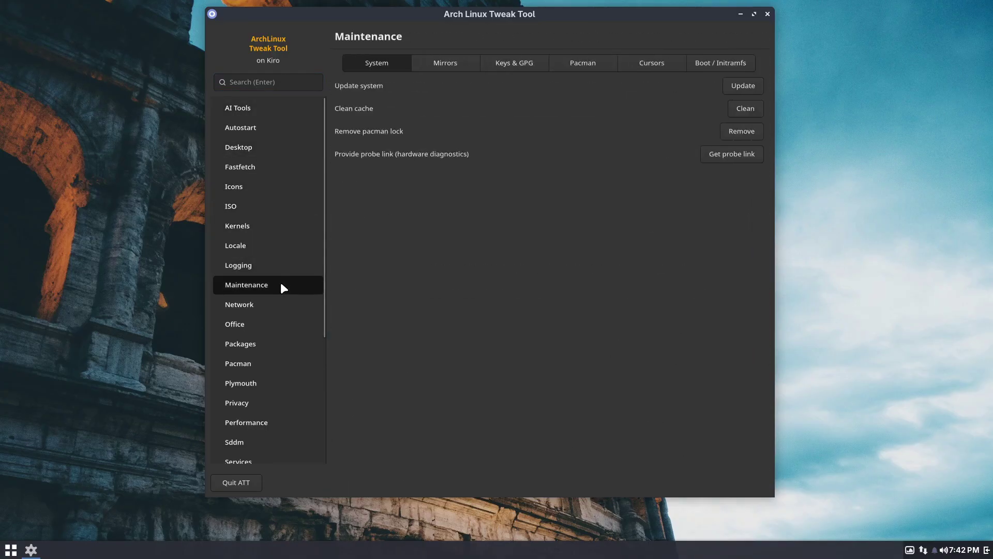
left_click(288, 309)
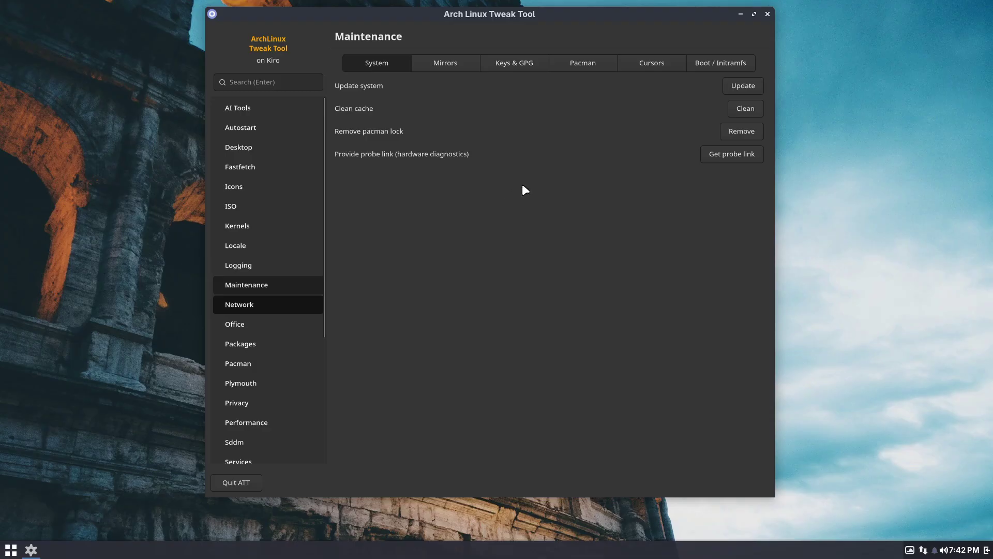
left_click(767, 15)
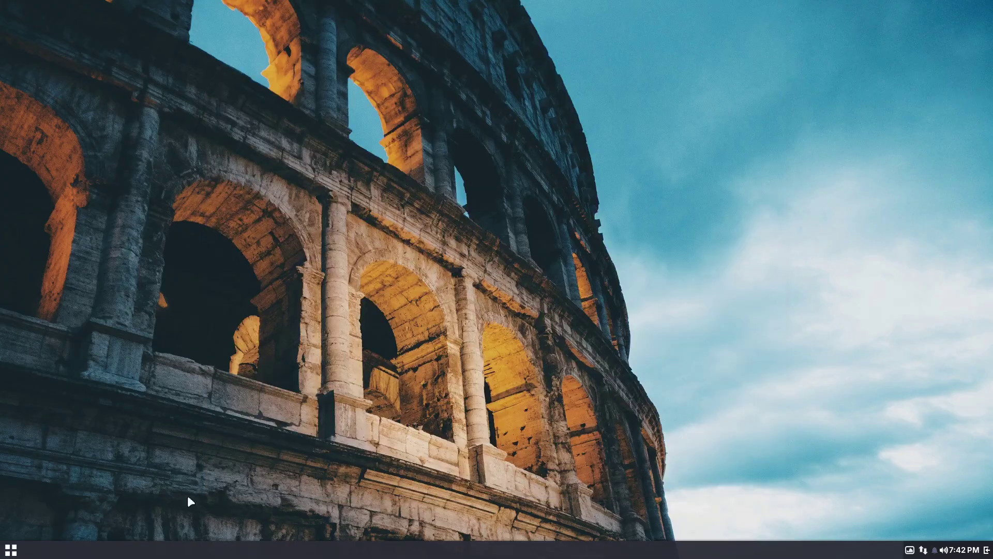
Launch Kiro ISO Builder from an 'iso' menu search, then search the menu for 'kiro' entries.
left_click(11, 549)
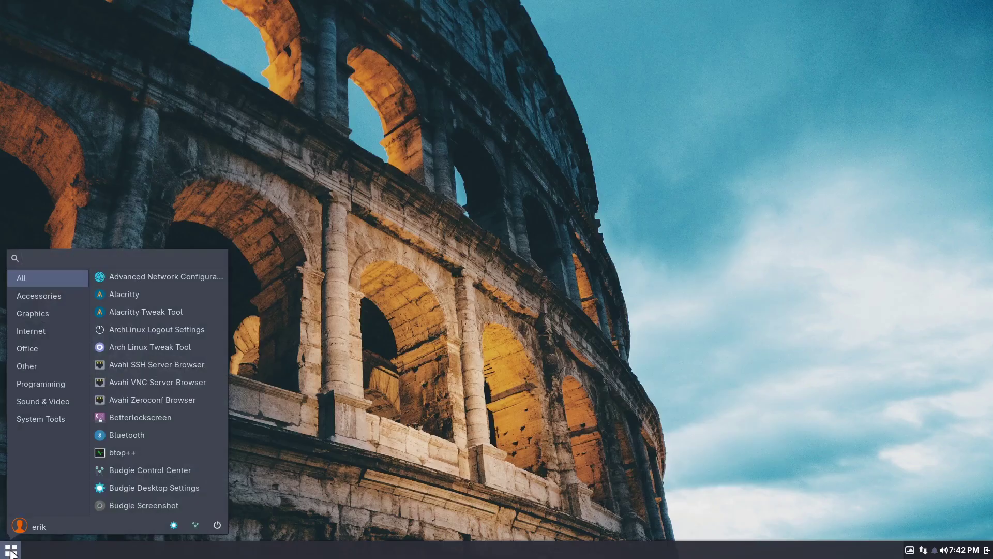
type("iso")
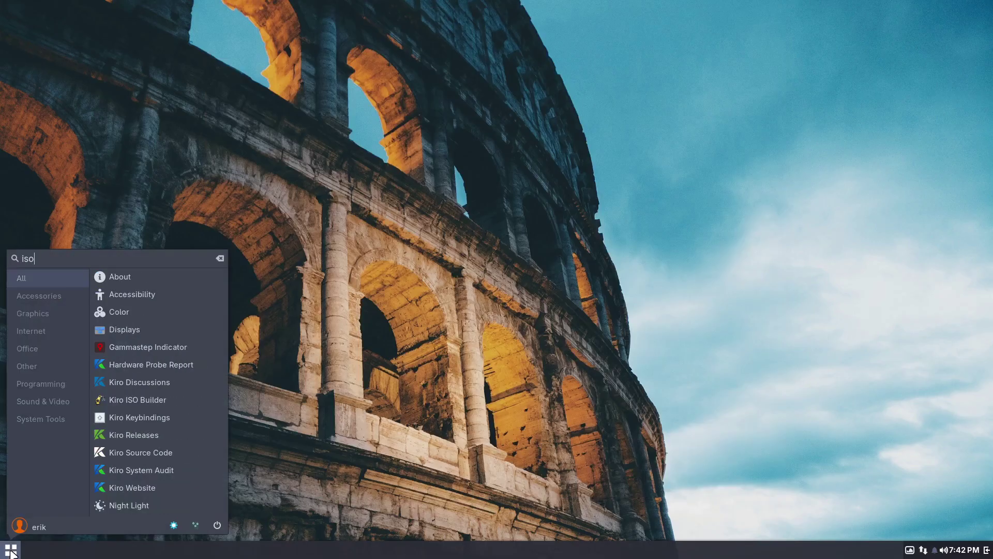
left_click(151, 405)
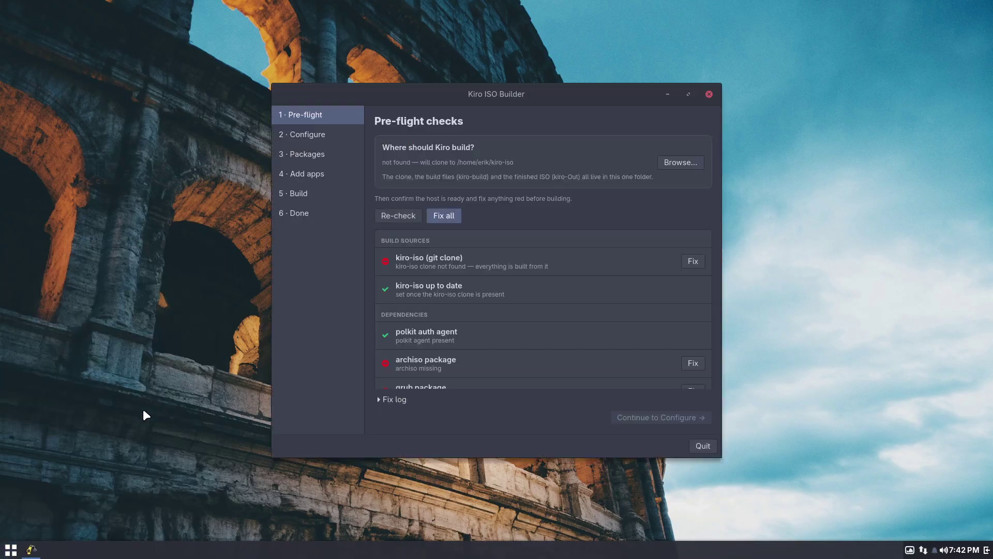
left_click(11, 549)
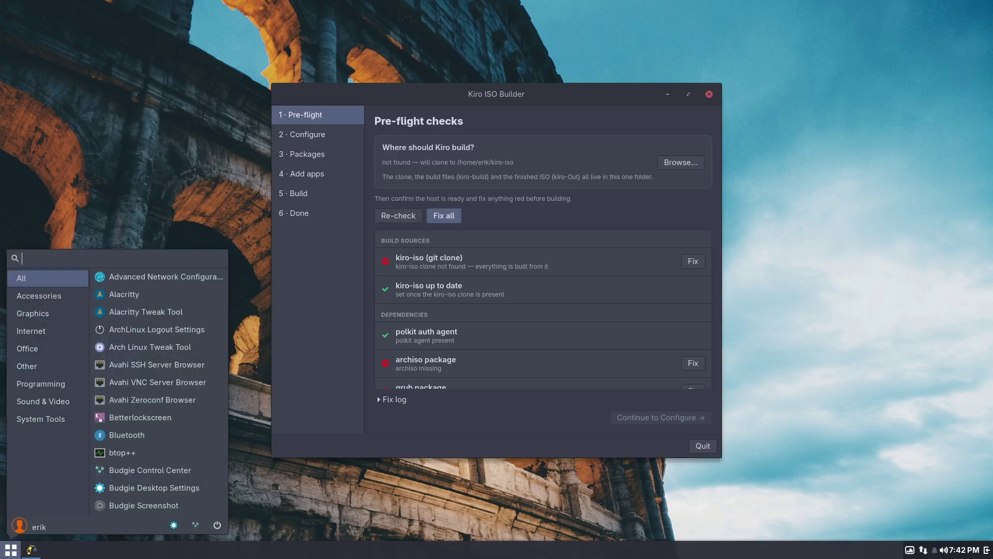
type("kiro")
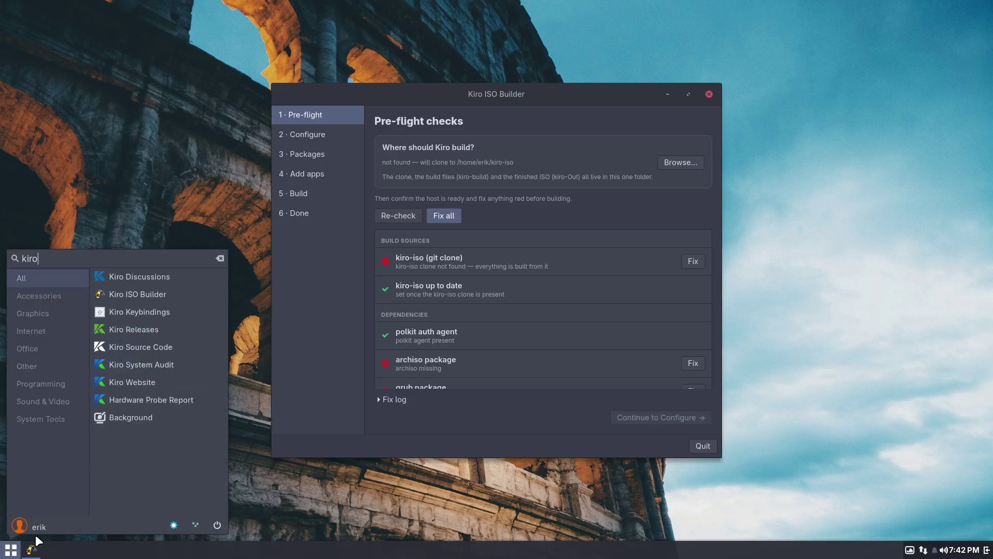
Open the Kiro Releases page in Firefox, then close the browser.
left_click(149, 335)
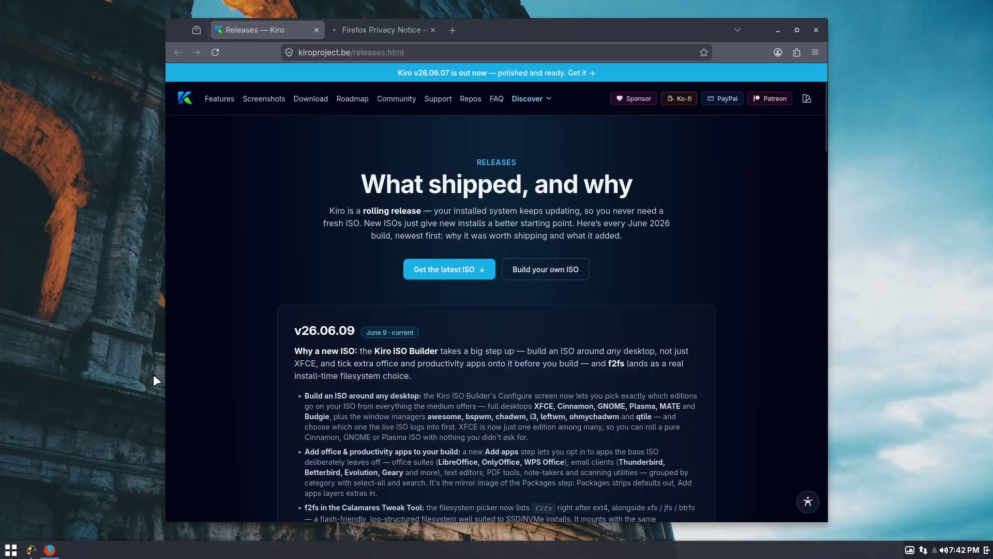
left_click(815, 30)
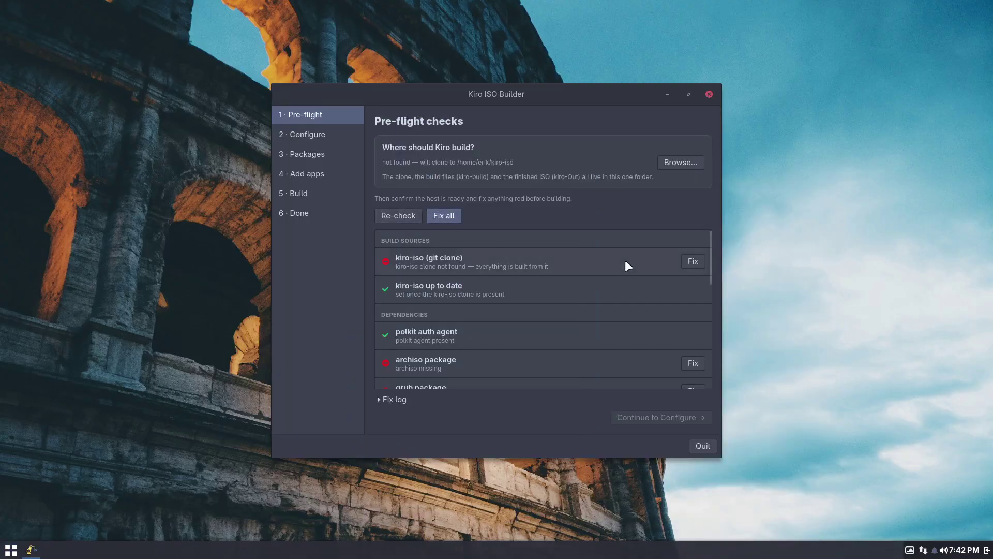
Install the missing archiso and grub packages, authenticating with the user password.
left_click(683, 365)
type("••")
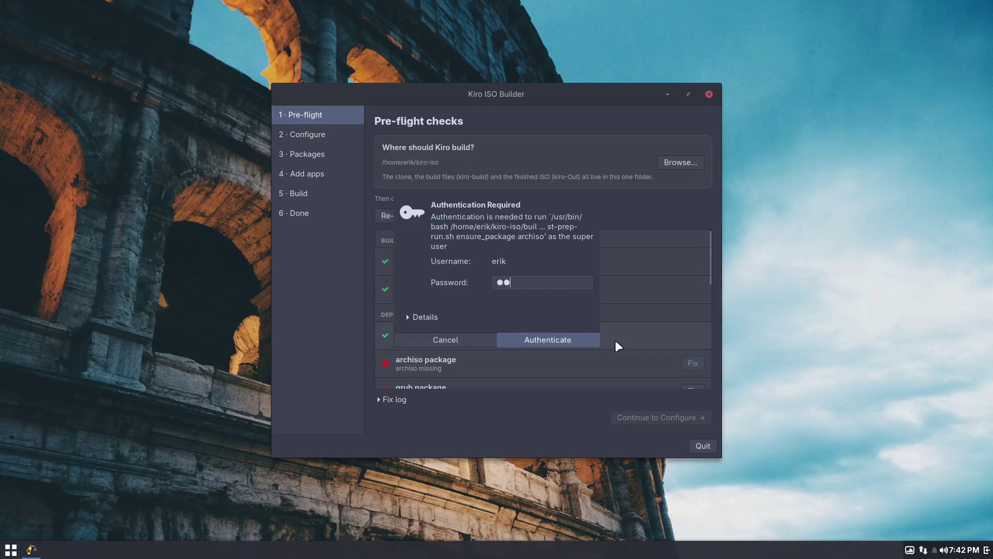
type("••")
key("Return")
scroll(616, 340, "down", 1)
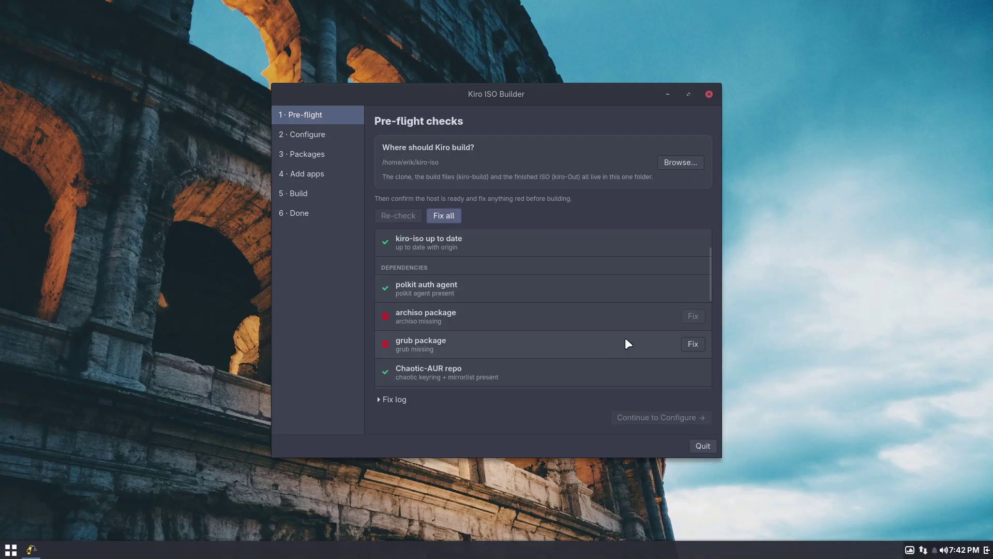
left_click(698, 342)
type("••••")
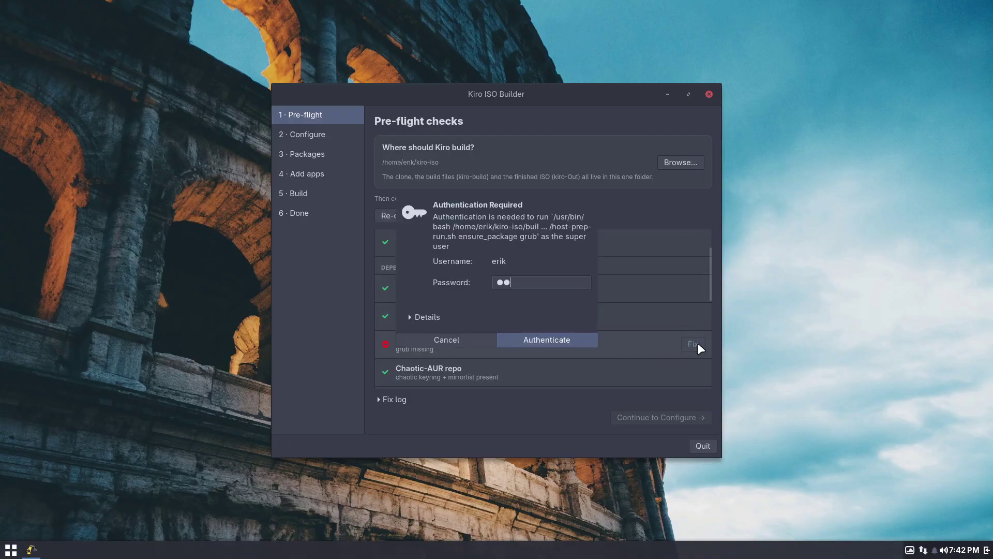
key("Return")
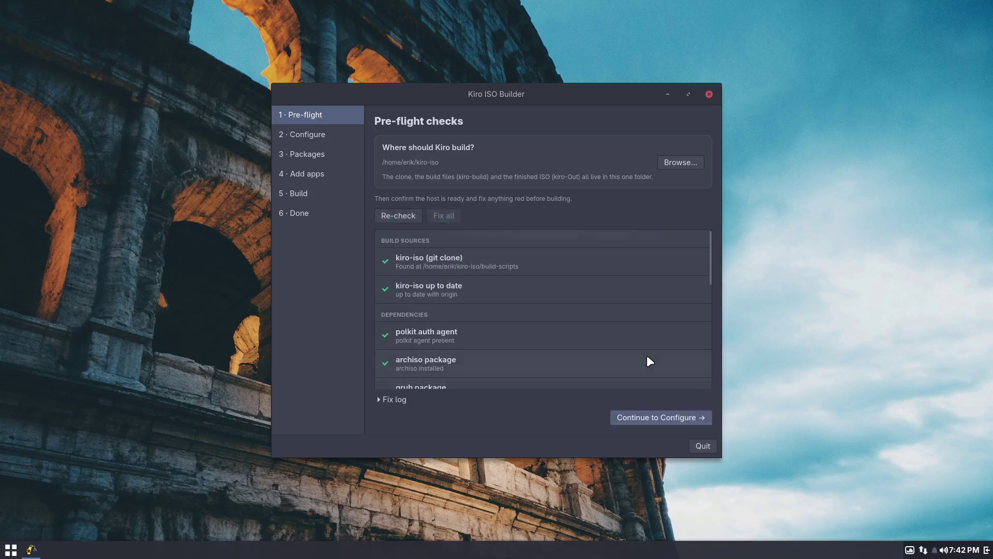
Continue to the build configuration screen, then close Kiro ISO Builder.
scroll(647, 355, "down", 3)
left_click(655, 418)
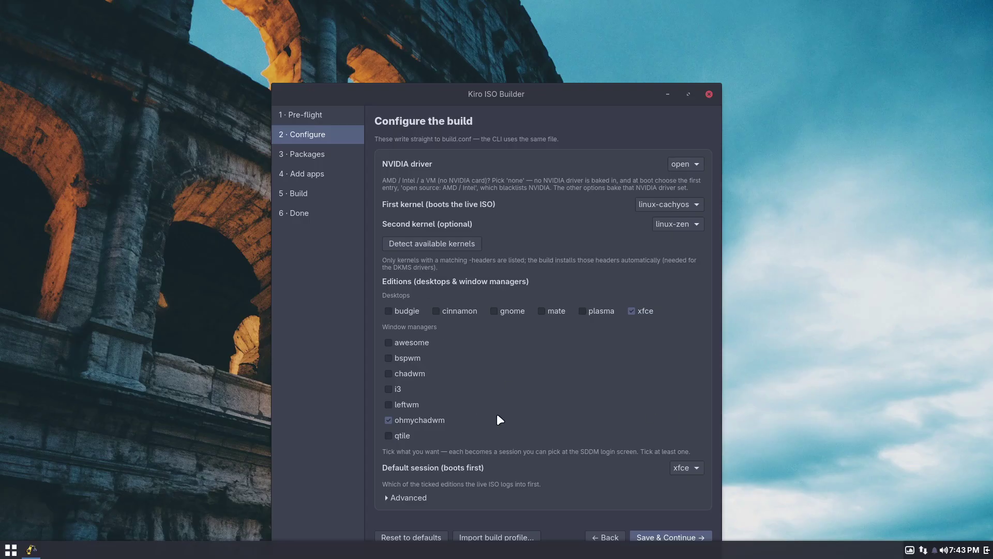
left_click(709, 94)
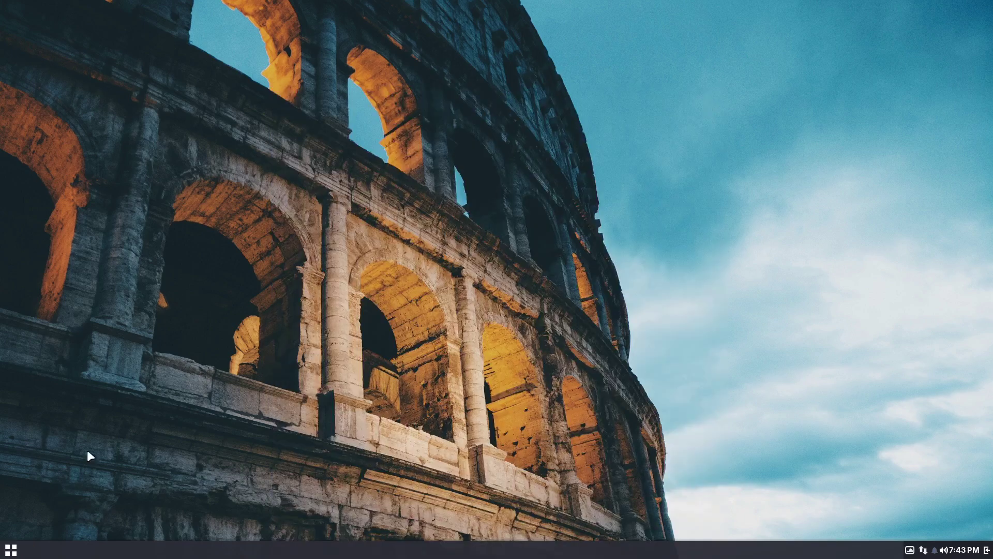
left_click(13, 551)
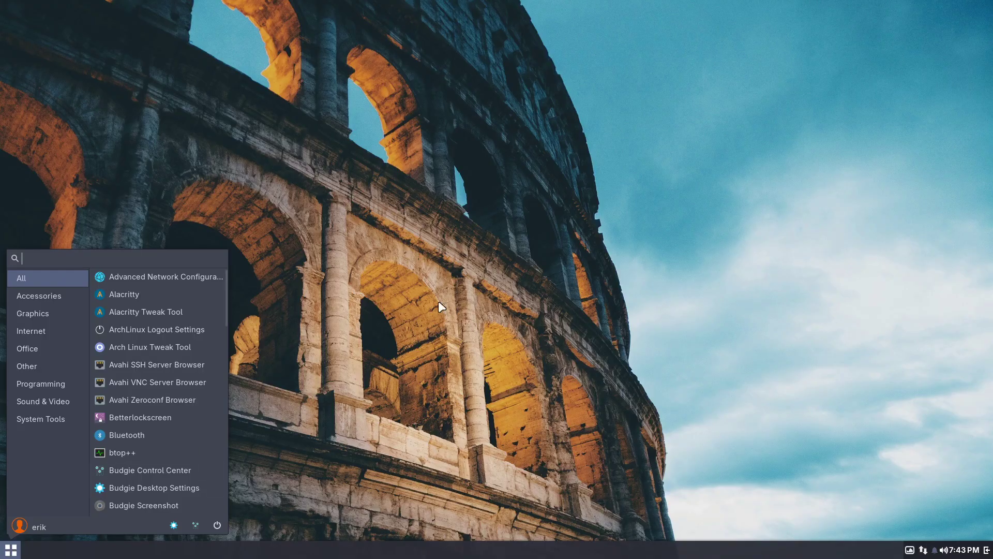
left_click(471, 182)
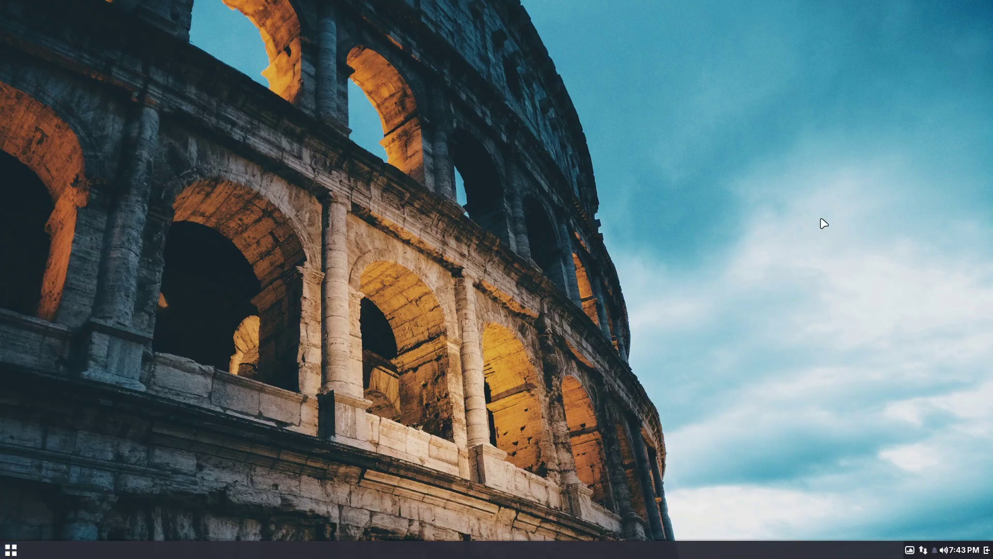